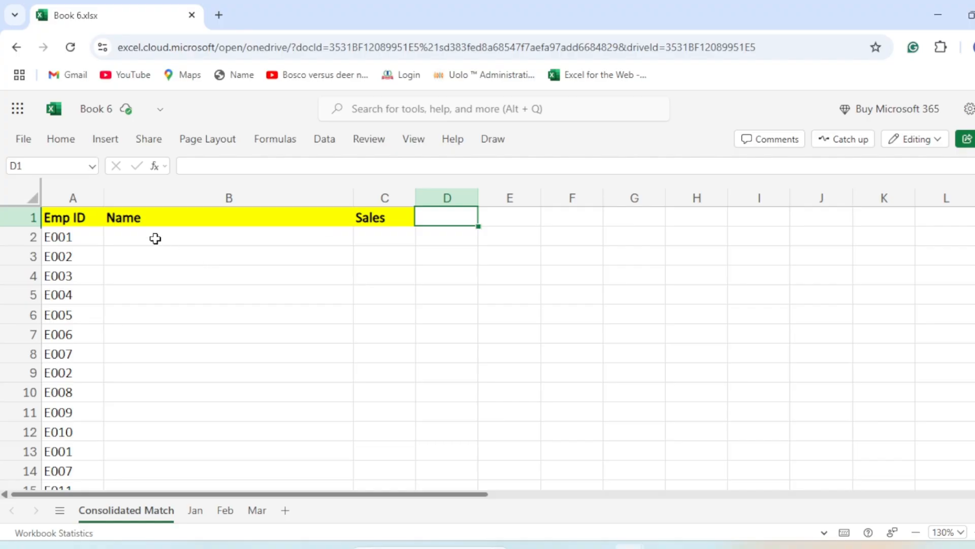
Step: Examine the Consolidated Match layout and the employee data on the Jan, Feb and Mar sheets
drag(349, 241, 386, 238)
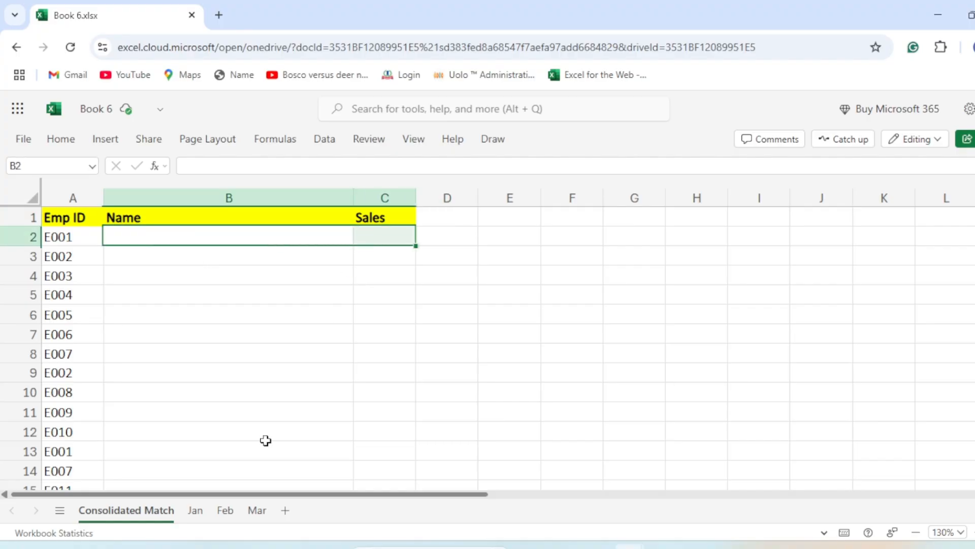
click(201, 517)
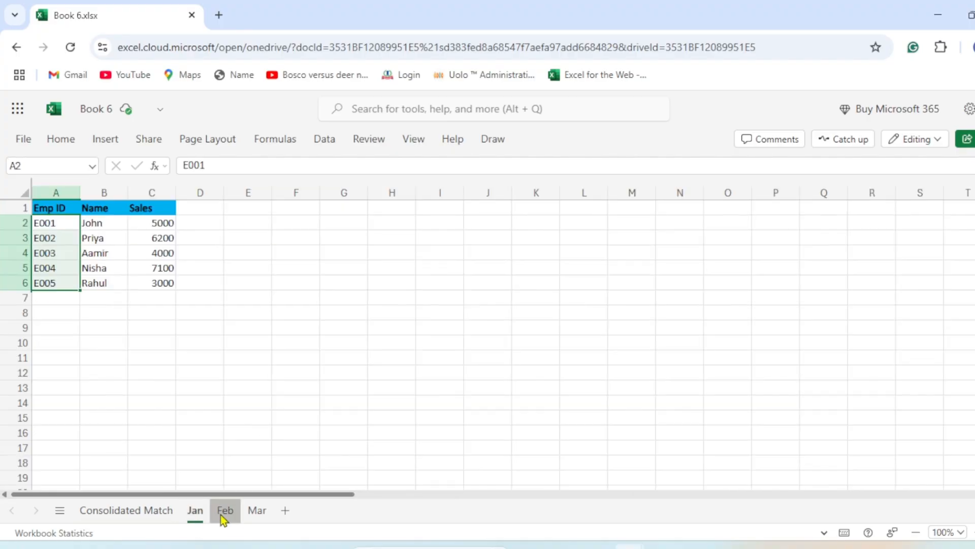
click(224, 514)
click(255, 513)
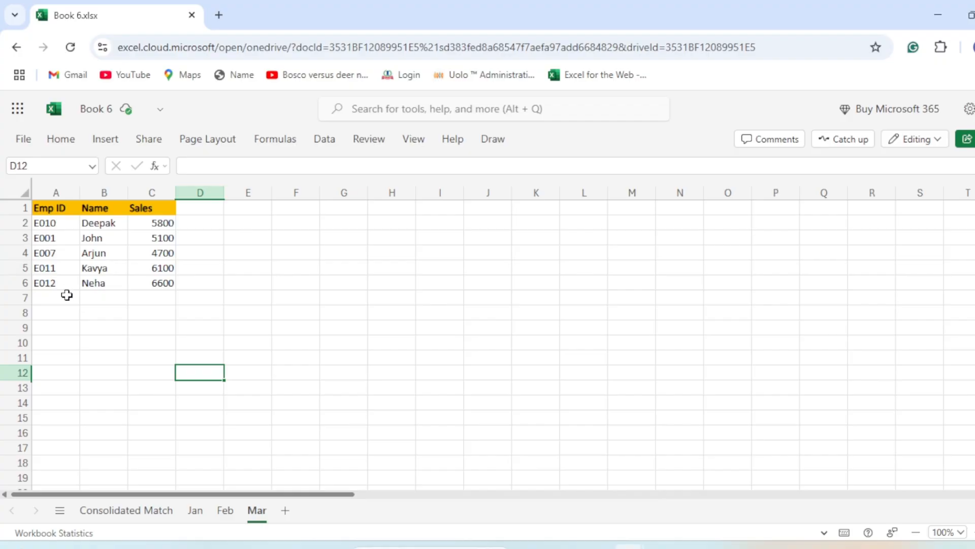
click(193, 511)
click(149, 510)
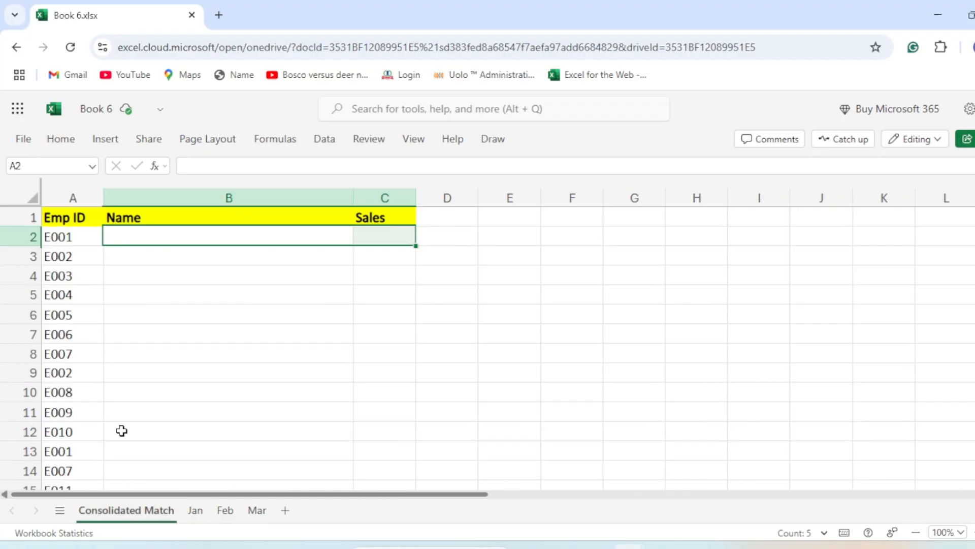
click(219, 512)
click(258, 512)
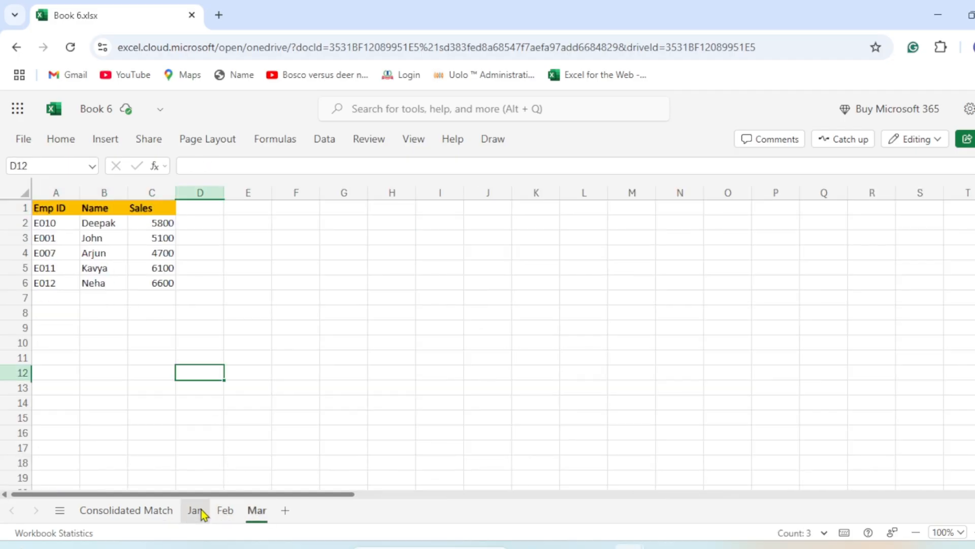
click(203, 512)
click(148, 511)
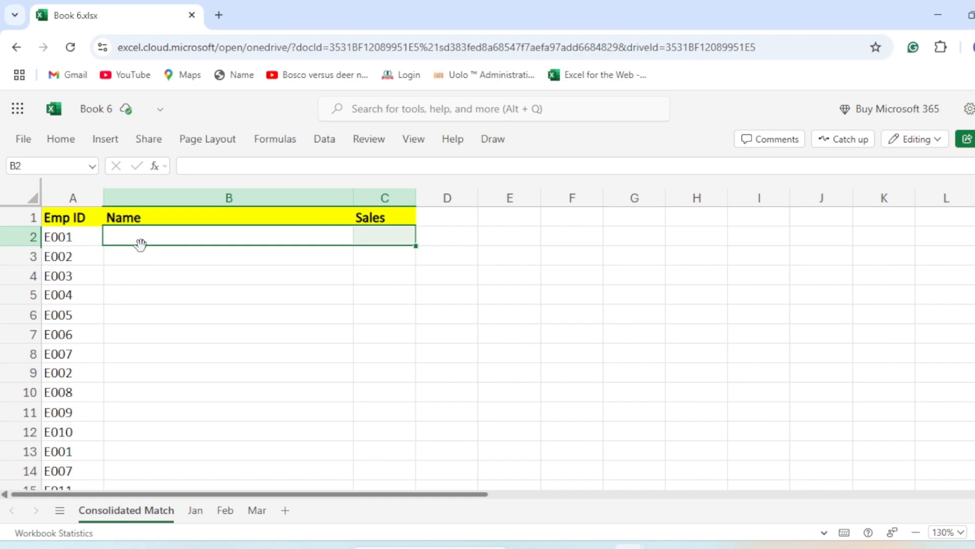
scroll(109, 407, down, 4)
scroll(112, 412, up, 4)
Step: Start a VSTACK formula in cell E2 of Consolidated Match with Jan's range A1:C6 as the first array
click(513, 233)
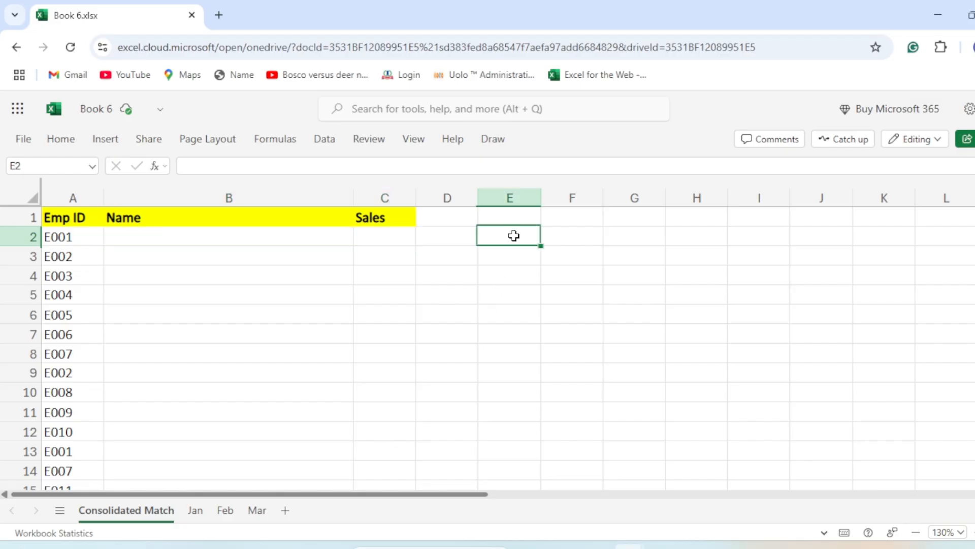
text(=vst)
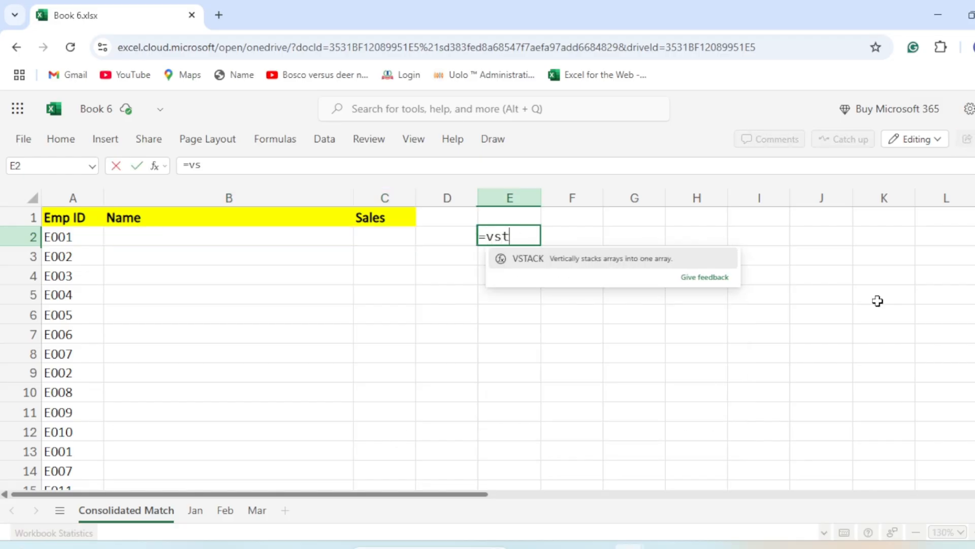
text(ack)
key(Tab)
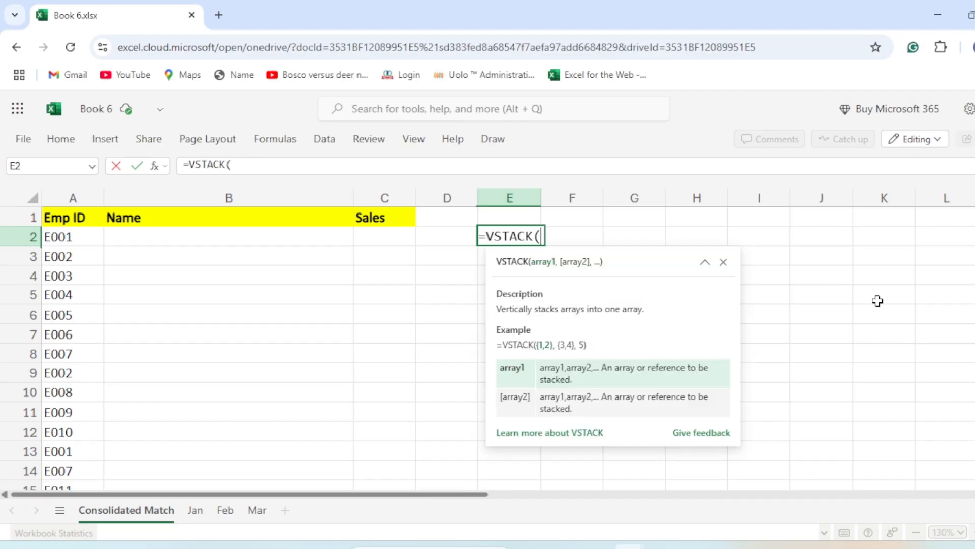
click(195, 510)
drag(62, 212, 166, 286)
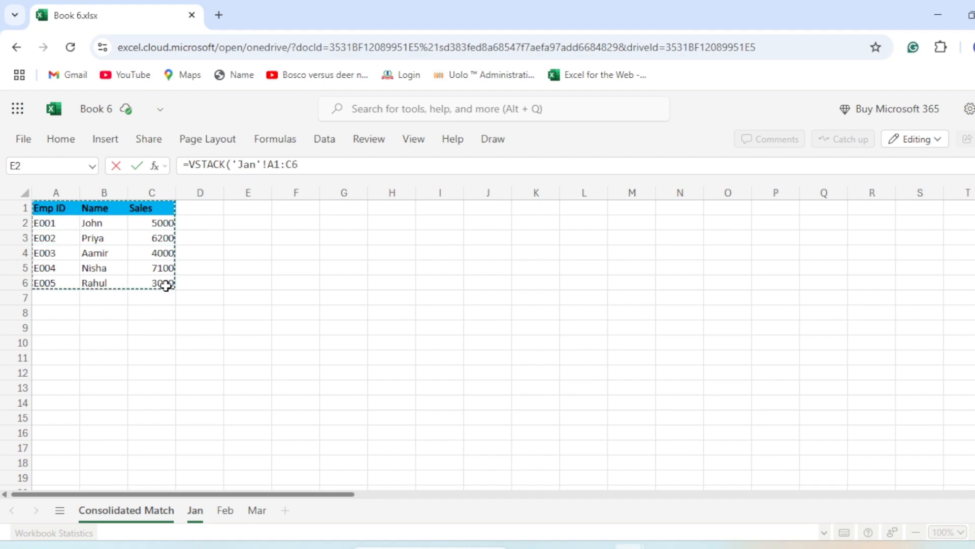
text(,)
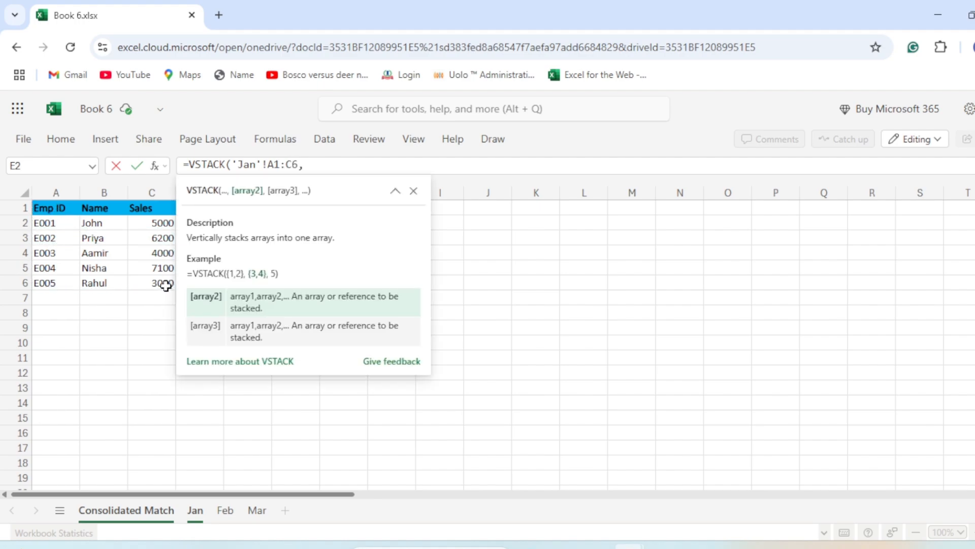
Step: Add range A1:C6 from the Feb and Mar sheets to the VSTACK formula and complete it
click(219, 514)
drag(57, 209, 163, 281)
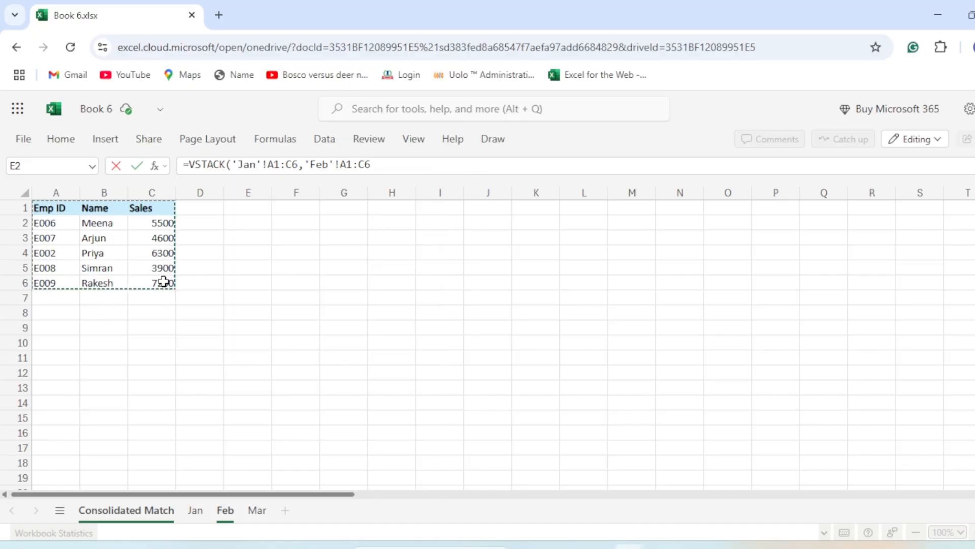
text(,)
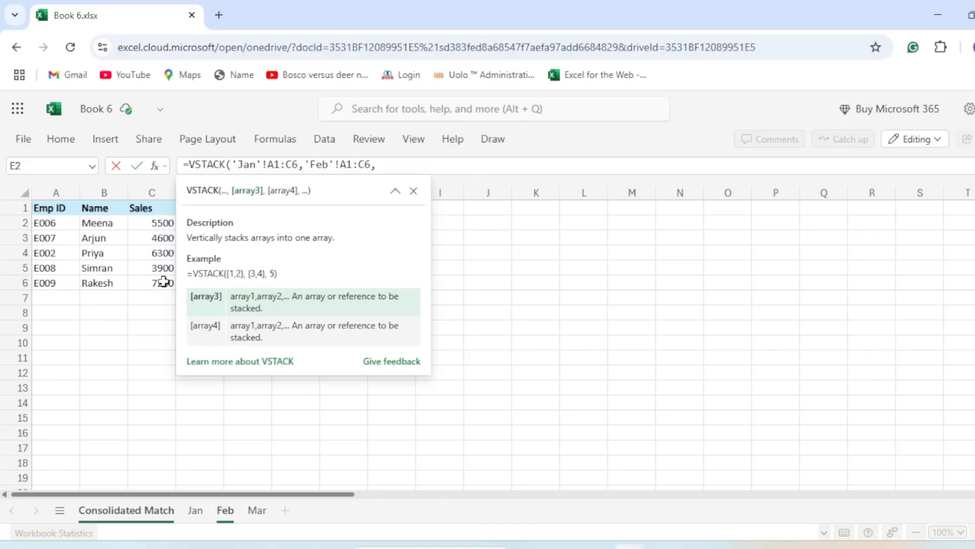
click(257, 509)
drag(55, 210, 162, 276)
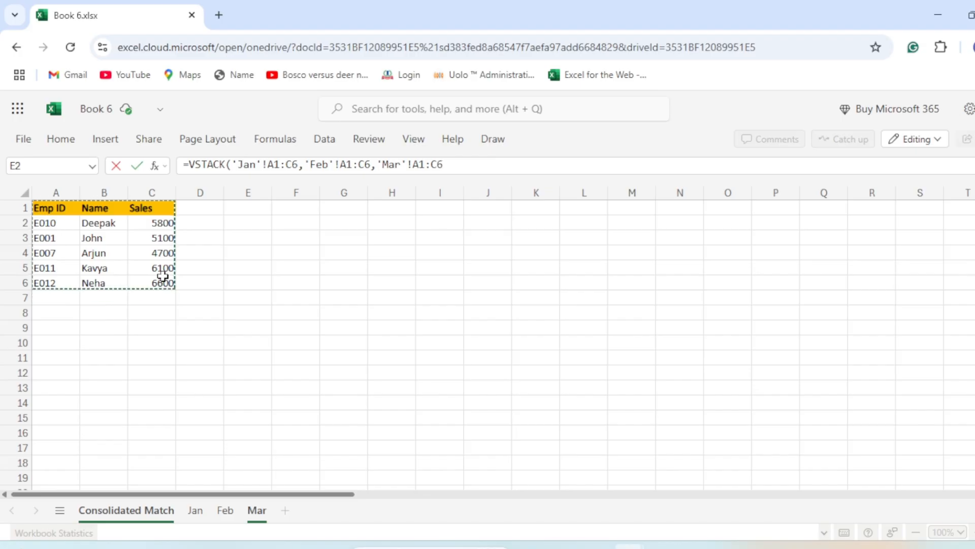
text())
key(Return)
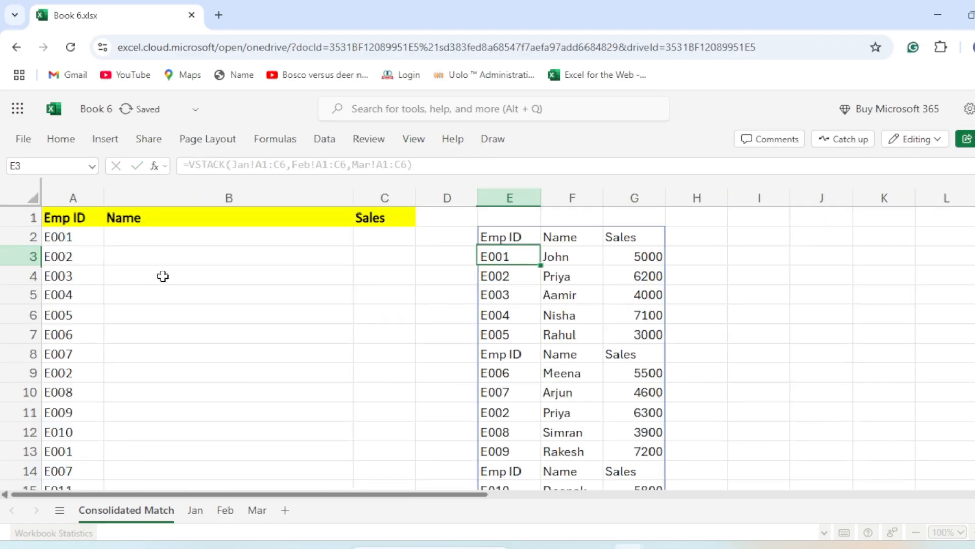
scroll(409, 418, down, 4)
scroll(603, 458, up, 2)
scroll(602, 458, up, 2)
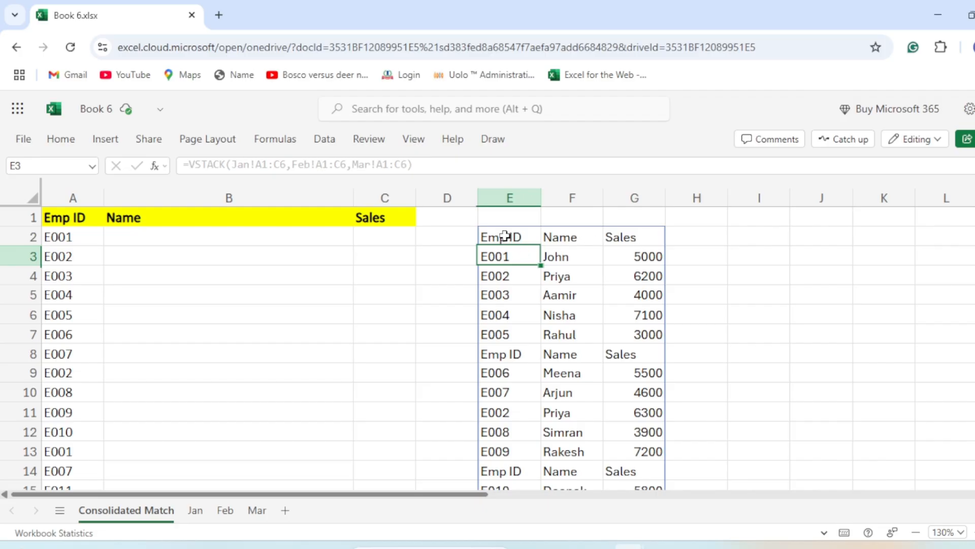
Step: Edit the VSTACK formula in E3 to limit the Jan and Feb ranges to A1:A6
click(279, 165)
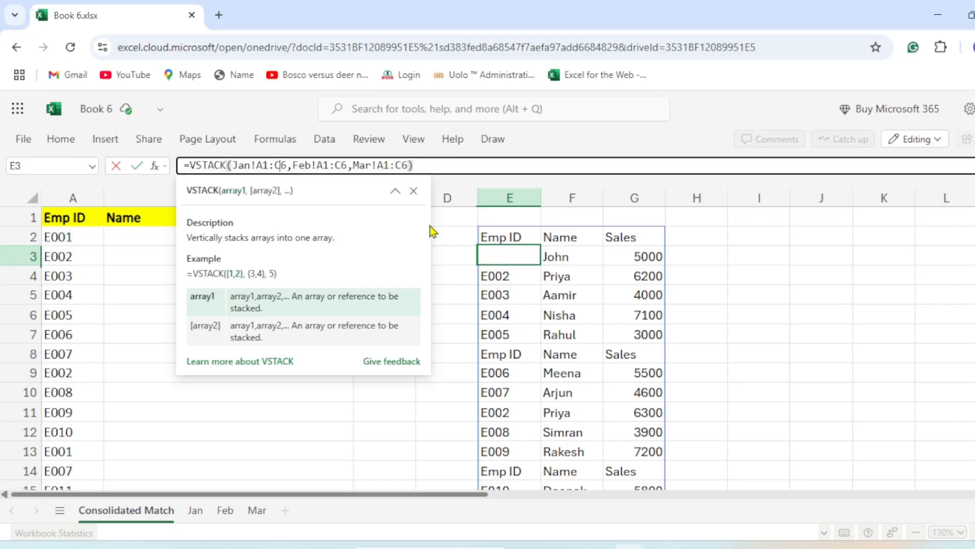
key(BackSpace)
text(a)
key(Right)
key(Right)
key(Right)
key(Right)
key(Right)
key(Right)
key(Right)
key(Right)
key(Right)
key(Right)
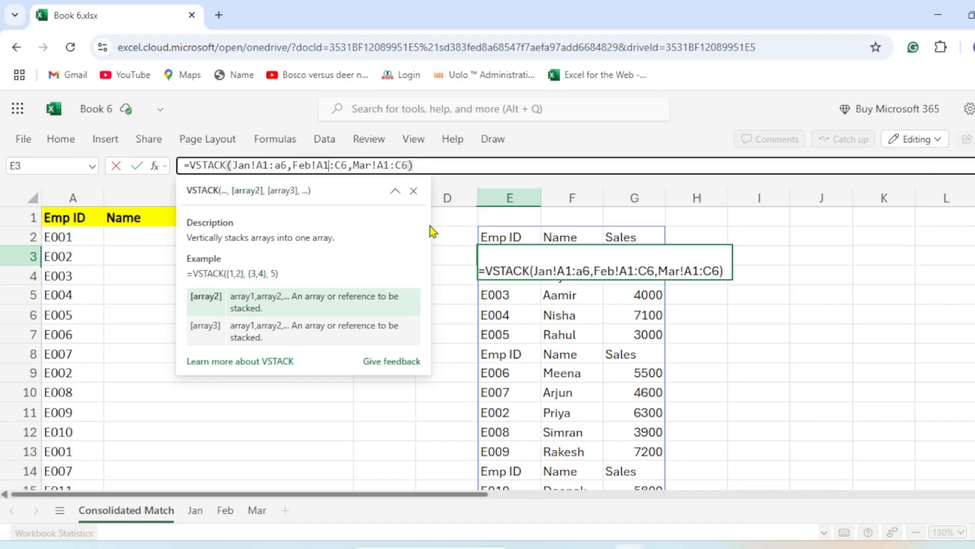
key(BackSpace)
text(a)
Step: Limit the Mar range in the E3 VSTACK formula to A1:A6 and commit the formula
key(Right)
key(Right)
key(Right)
key(Right)
key(Right)
key(Right)
key(Right)
key(Right)
key(Right)
key(Right)
key(Right)
key(Right)
key(Left)
key(Left)
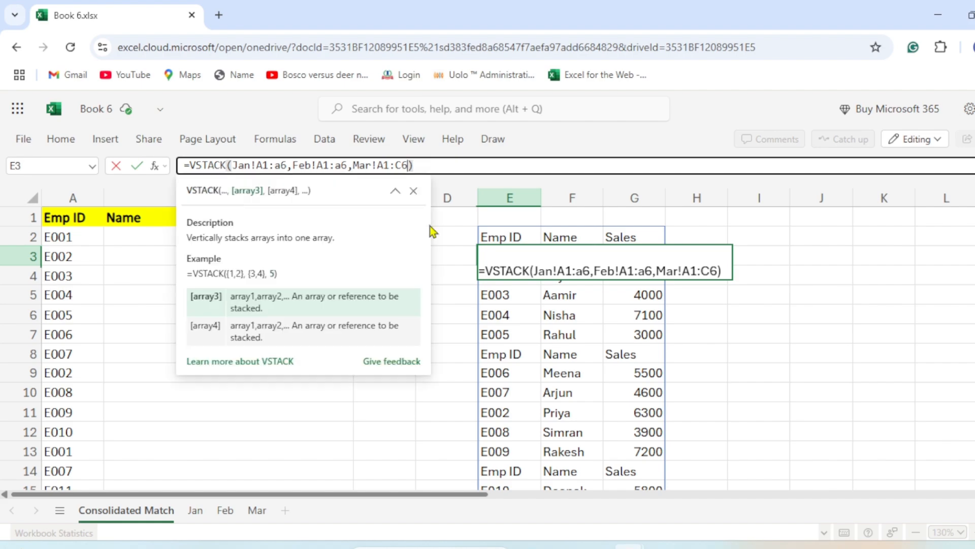
key(BackSpace)
text(a)
key(Return)
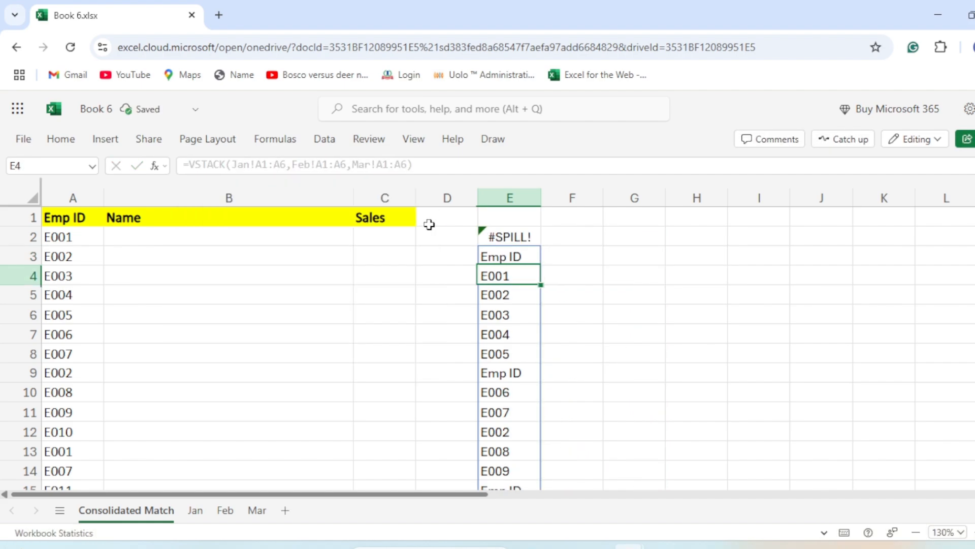
Step: Shorten the E3 formula to =VSTACK(Jan:Mar!A1:A6), replacing the separate sheet references with one multi-sheet reference
key(Up)
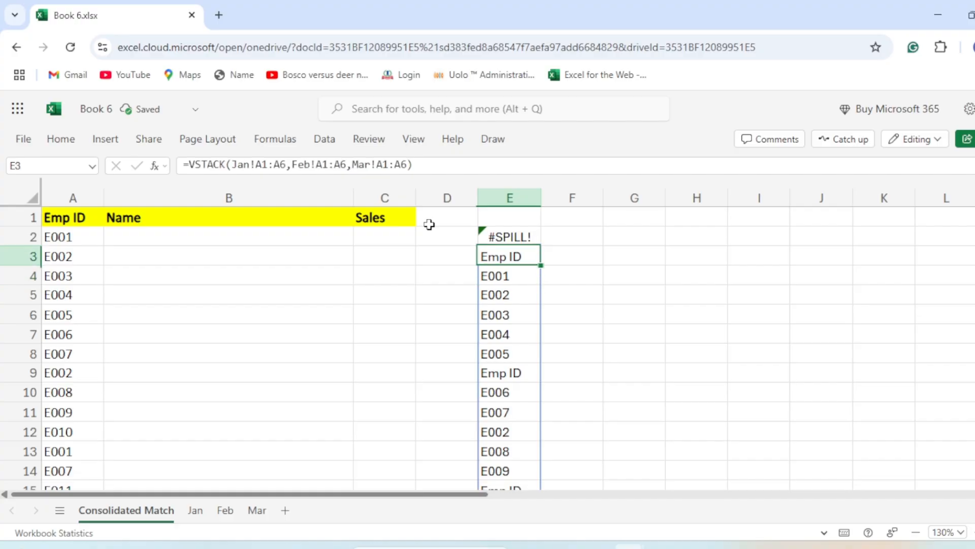
scroll(538, 356, down, 5)
scroll(538, 371, up, 5)
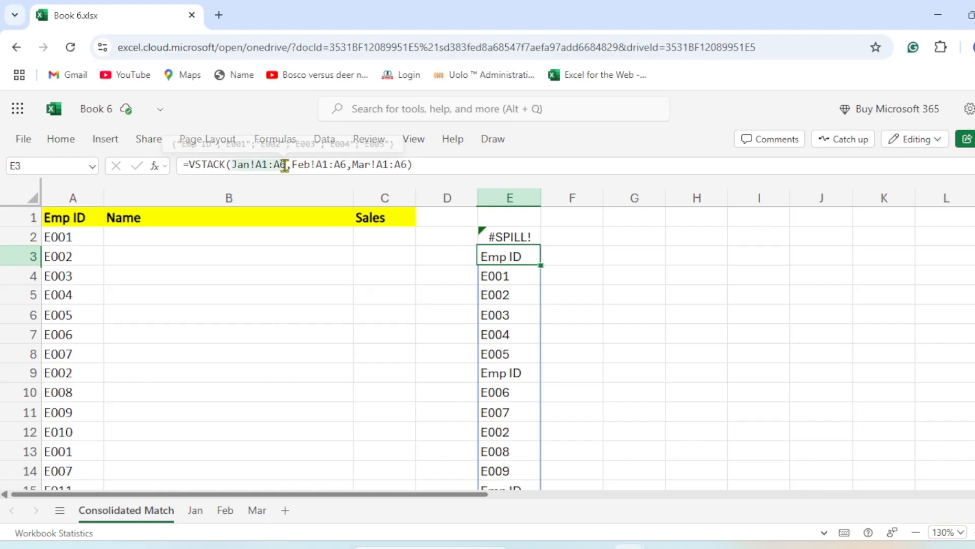
mouse_move(263, 162)
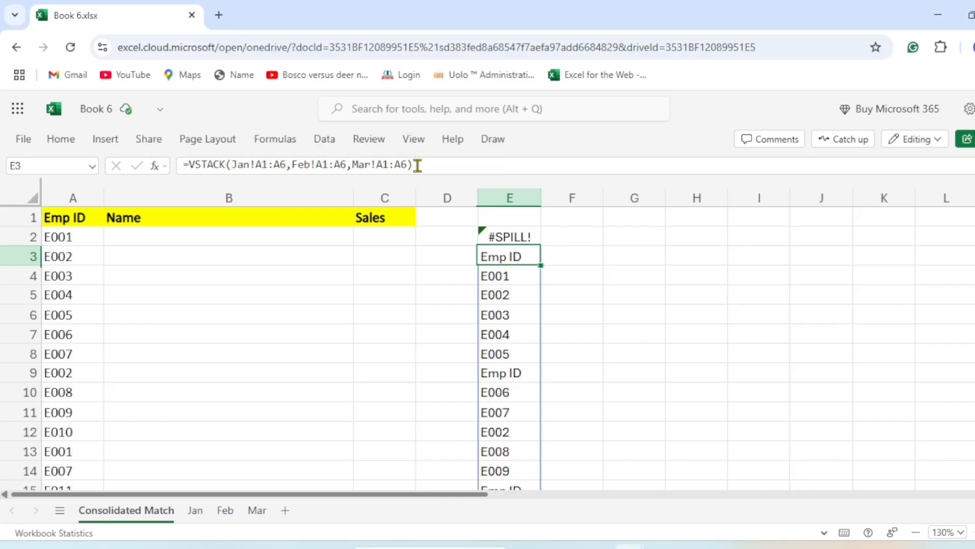
mouse_move(332, 164)
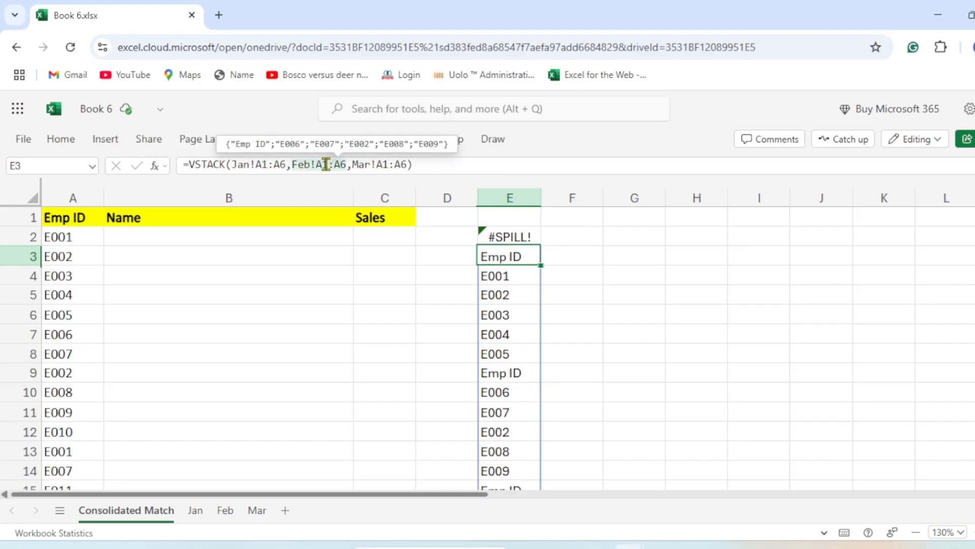
click(251, 162)
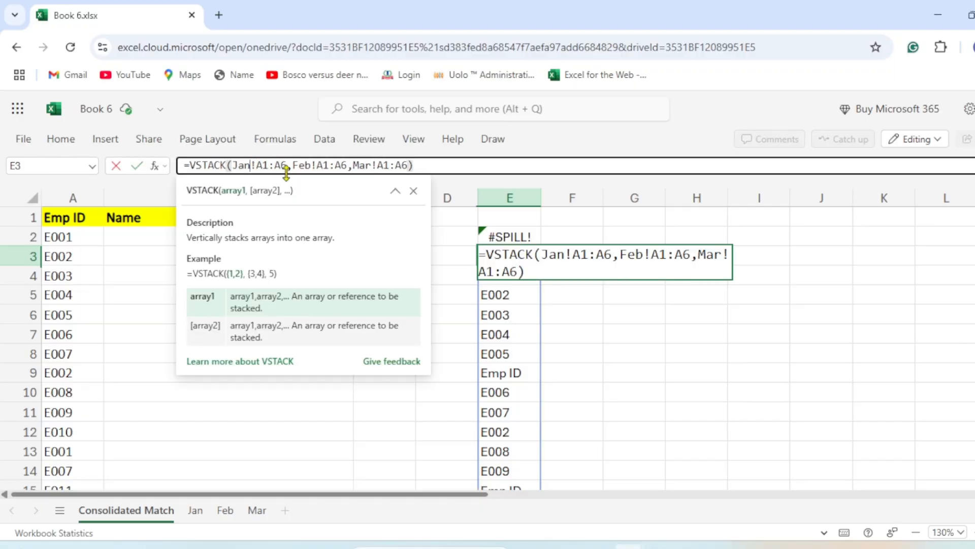
text(:)
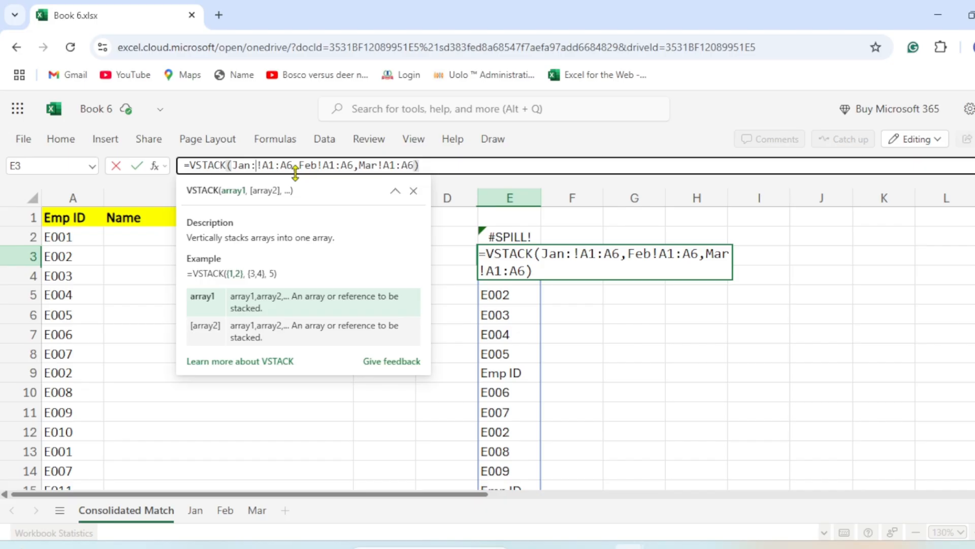
text(Mar)
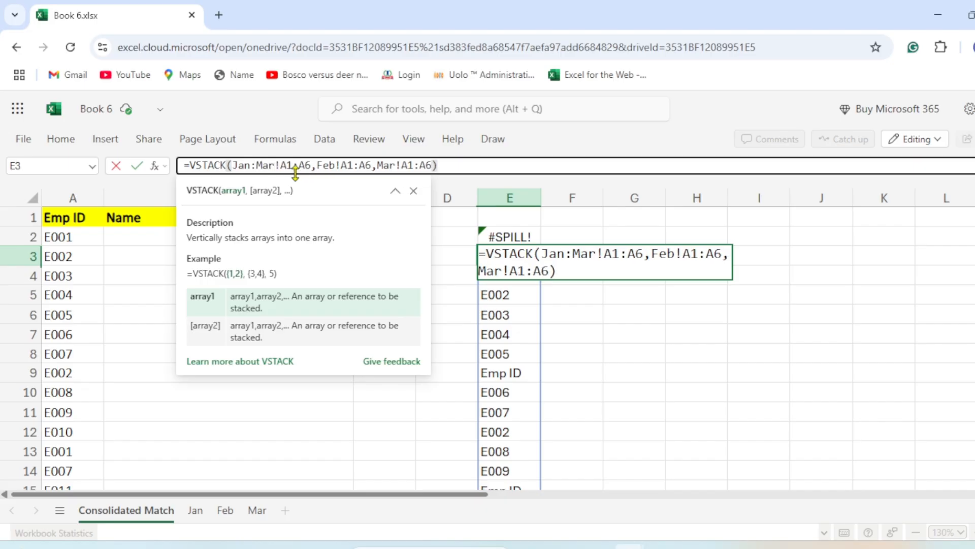
drag(317, 166, 428, 166)
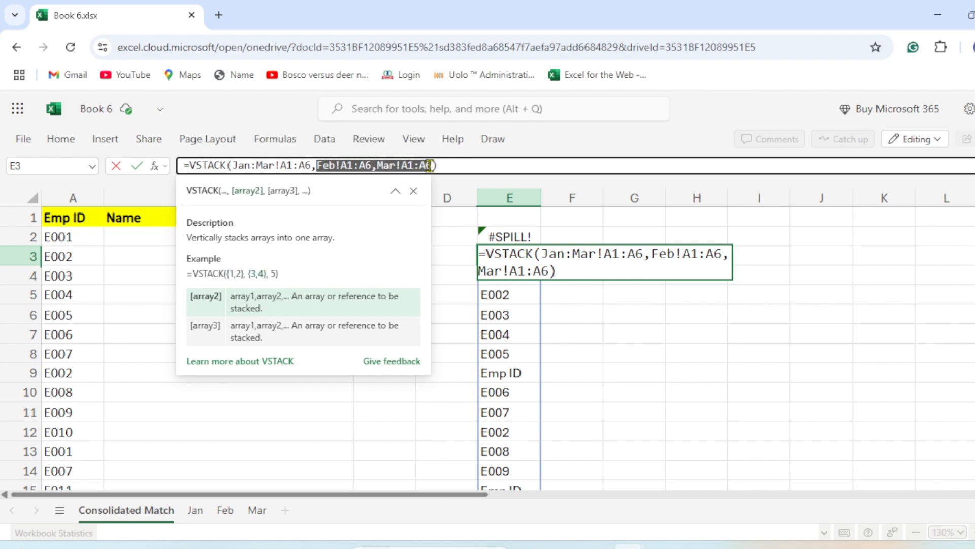
key(BackSpace)
key(BackSpace)
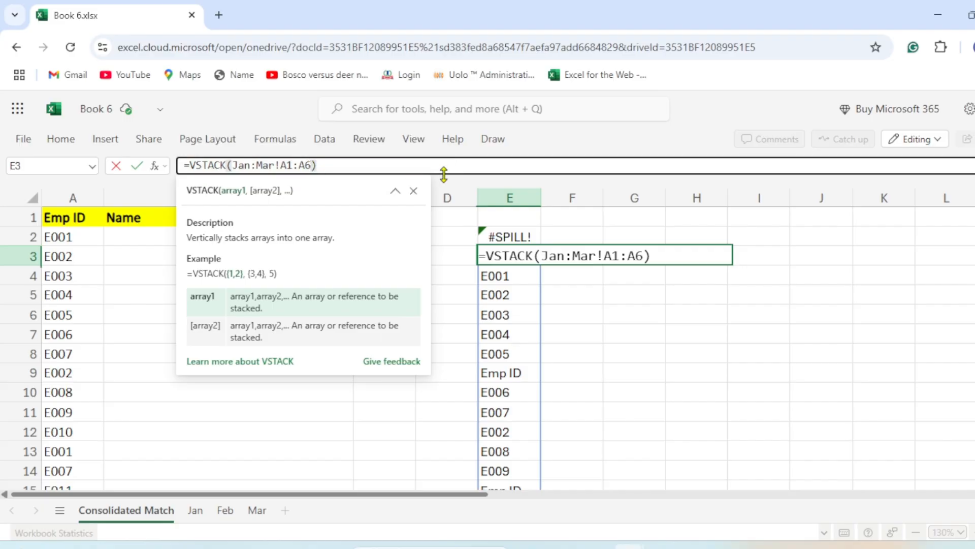
key(Return)
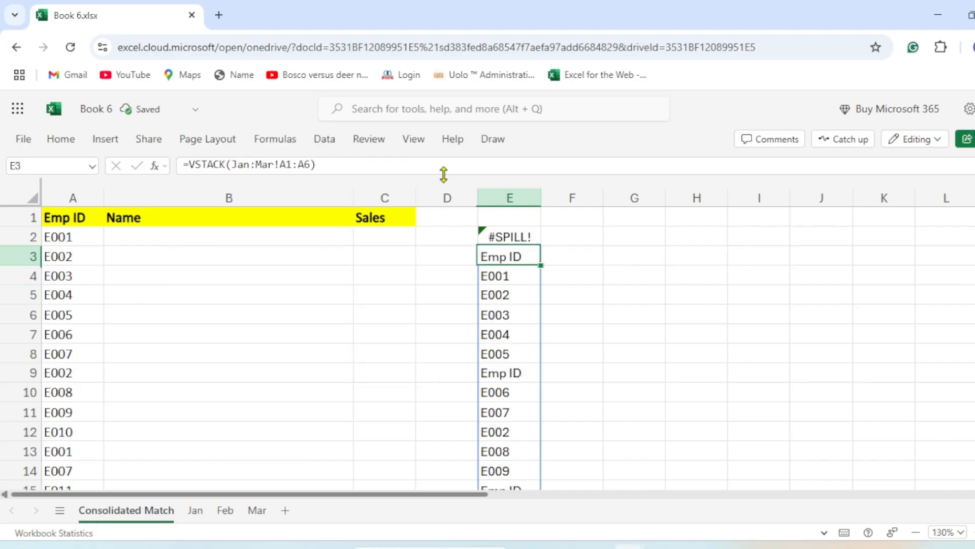
Step: Widen the multi-sheet range in the E3 VSTACK formula to A1:C6
key(ctrl+Down)
key(ctrl+Up)
key(Down)
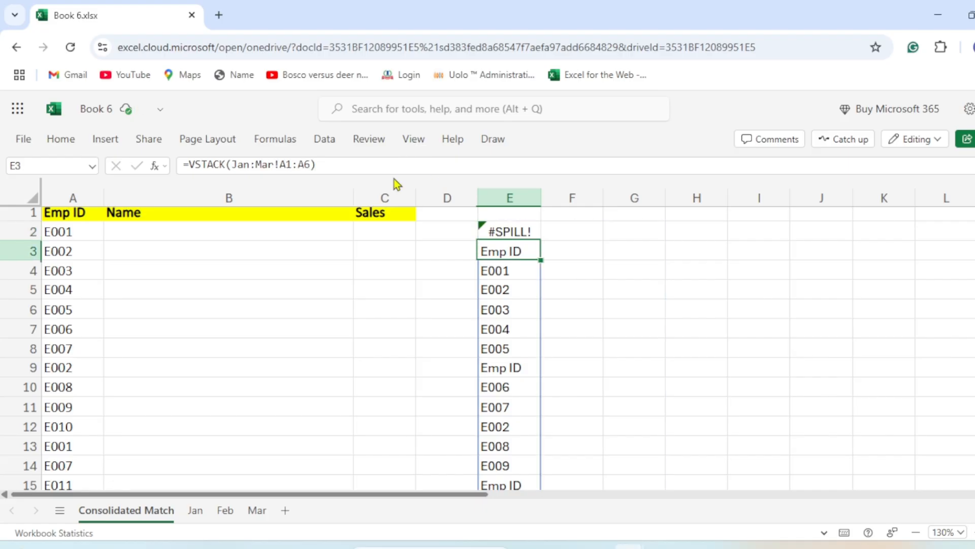
click(304, 164)
key(BackSpace)
text(c)
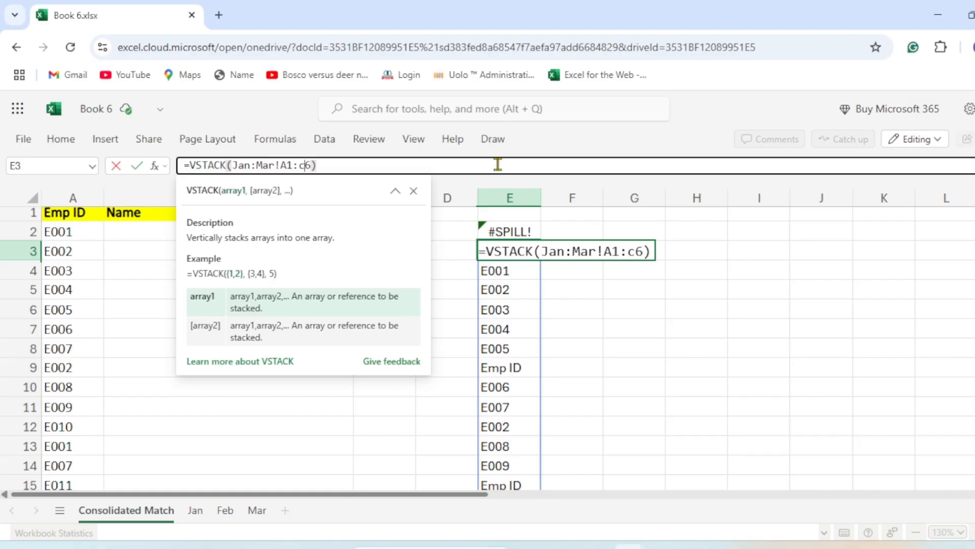
key(Return)
scroll(557, 366, down, 5)
scroll(565, 394, up, 6)
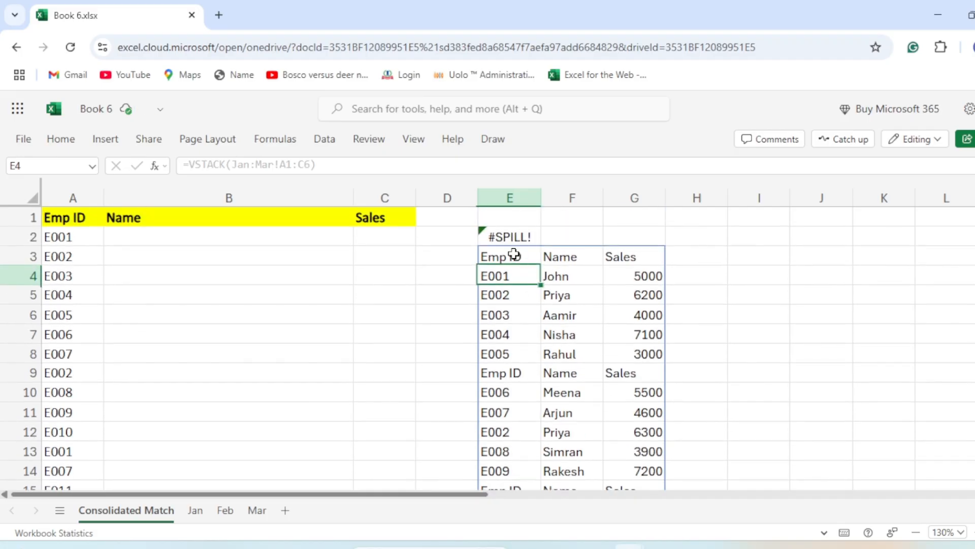
Step: Examine the Jan:Mar sheet references in the E3 VSTACK formula and the stacked rows below it
click(516, 255)
mouse_move(234, 162)
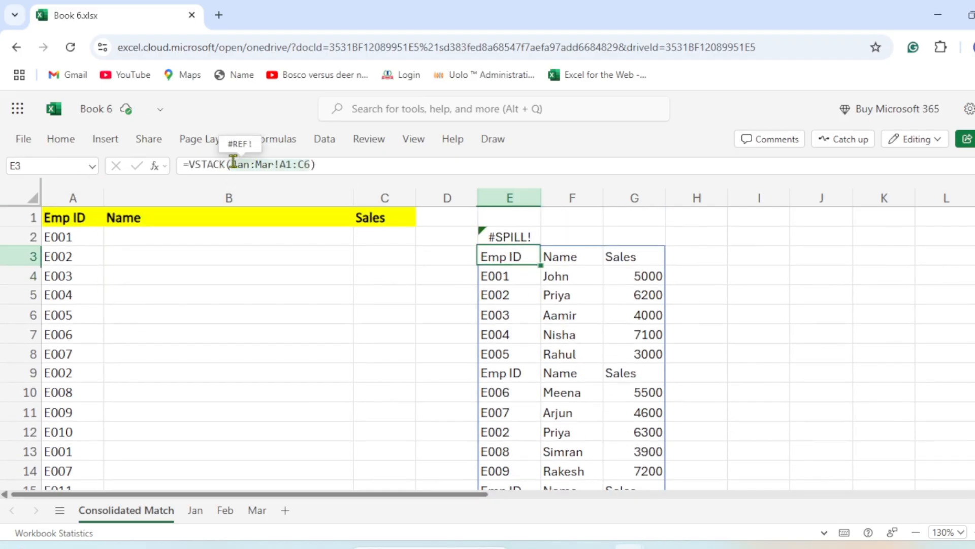
click(271, 163)
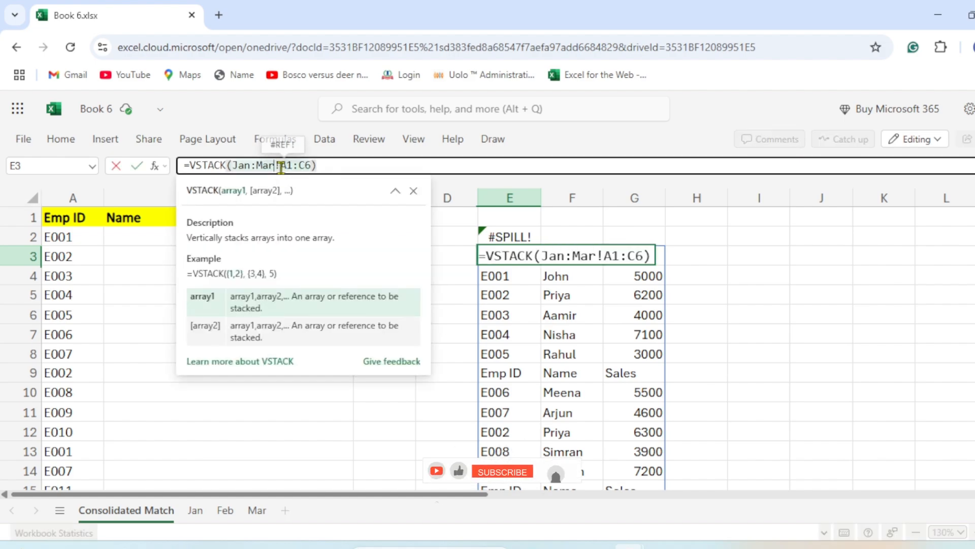
double_click(268, 164)
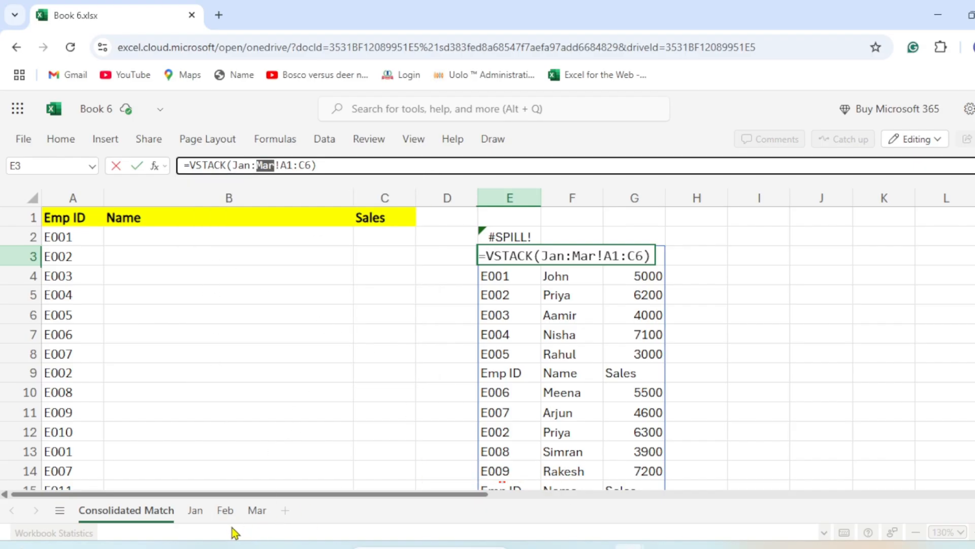
key(Escape)
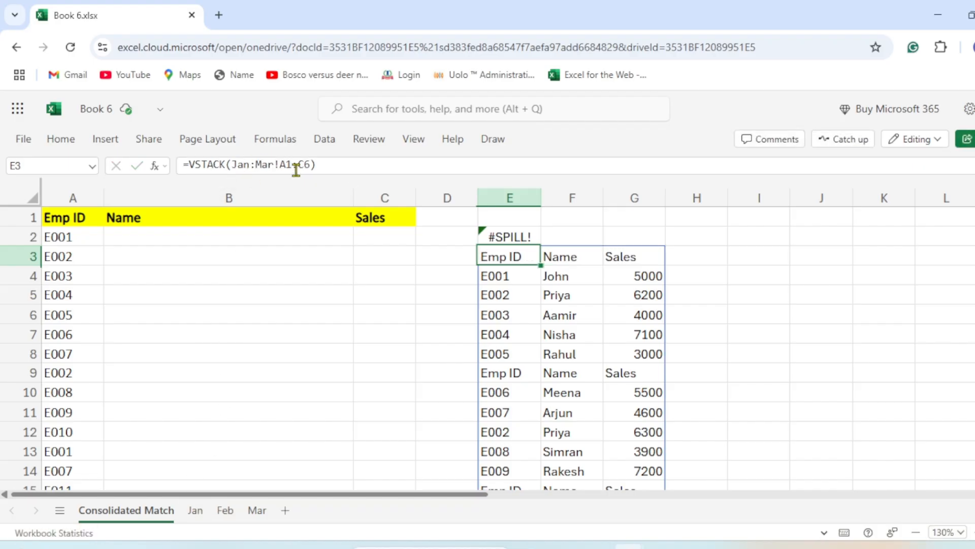
double_click(241, 165)
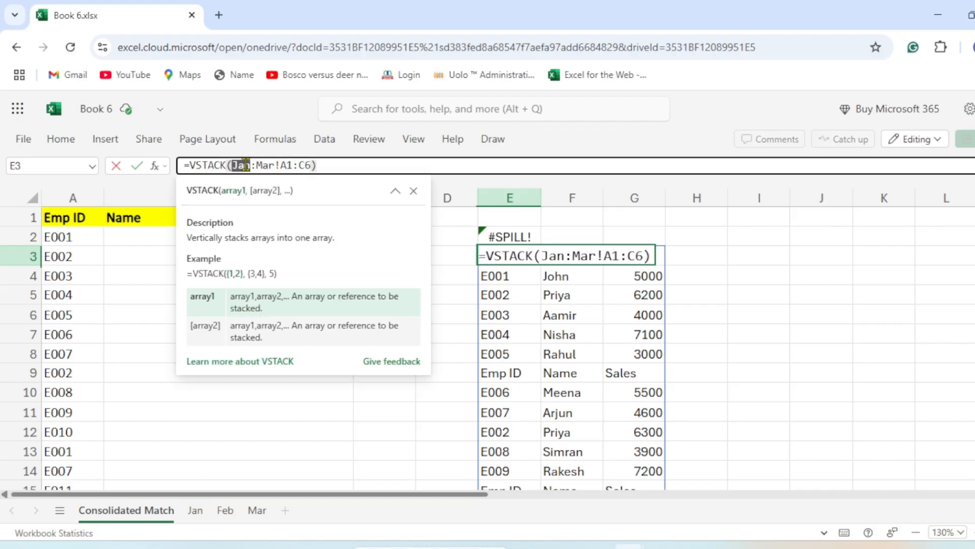
key(Escape)
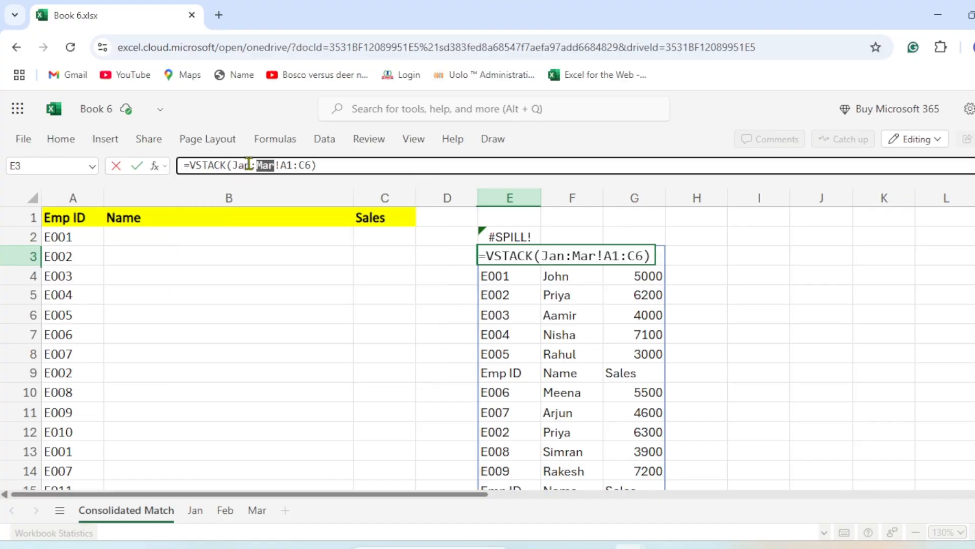
key(Escape)
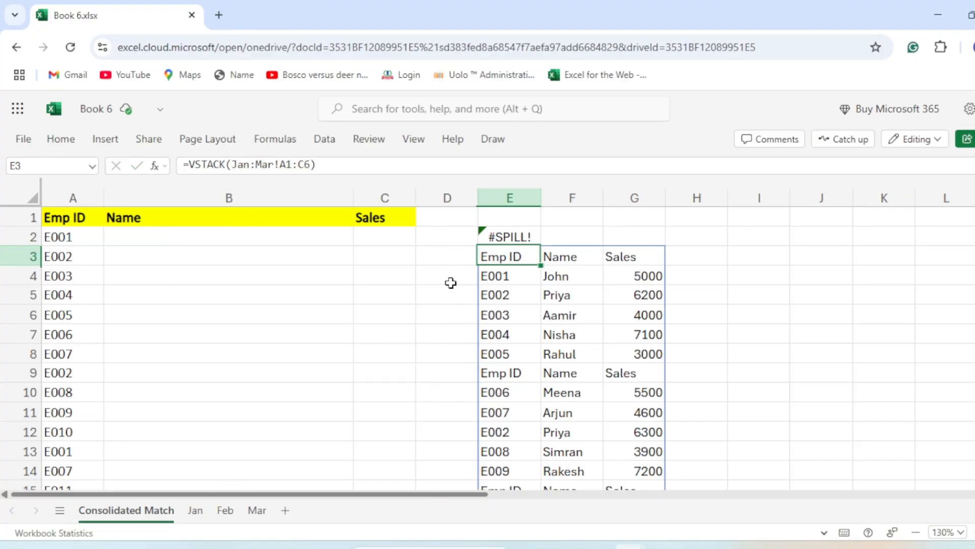
scroll(608, 326, down, 4)
scroll(609, 329, up, 4)
Step: Narrow the multi-sheet range in the E3 VSTACK formula to A1:A6 and check the extent of the stacked IDs
click(303, 165)
key(BackSpace)
text(A)
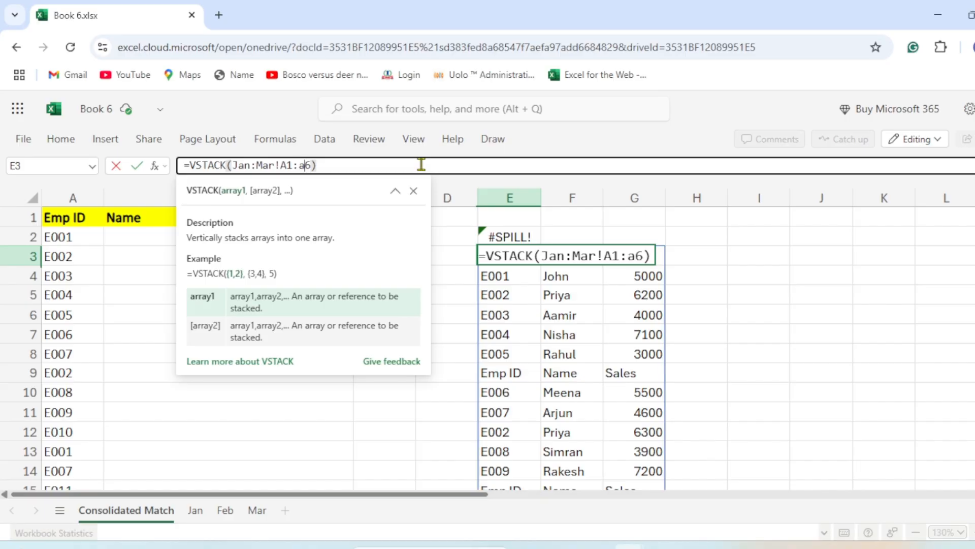
key(Return)
key(ctrl+Down)
key(ctrl+Up)
Step: Clear the trial VSTACK formulas and their output in column E from E2 downward
key(ctrl+Up)
key(Down)
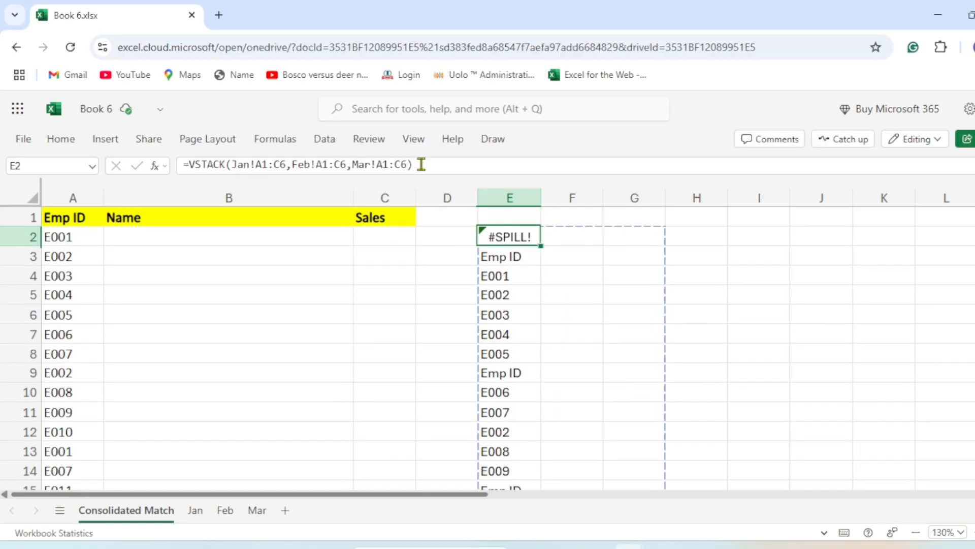
key(ctrl+shift+Down)
key(Delete)
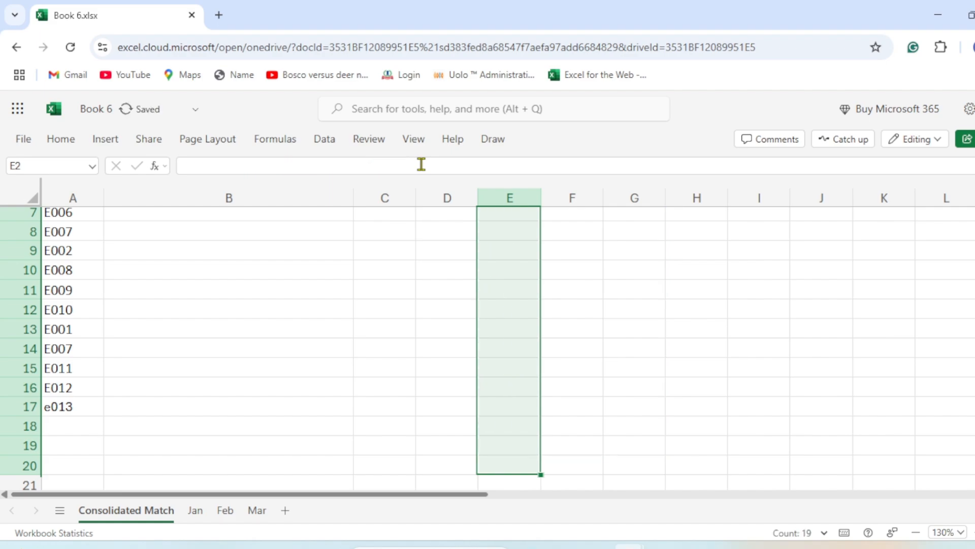
Step: Start an XLOOKUP formula in B2 with A2 as the lookup value
key(ctrl+Up)
key(Left)
key(Left)
key(Left)
key(Left)
key(Down)
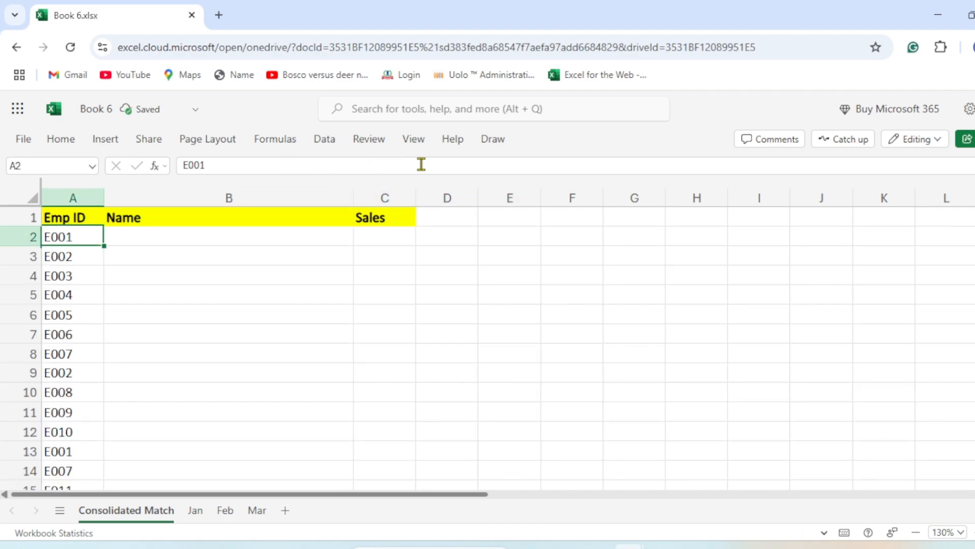
key(Right)
text(=xlooku)
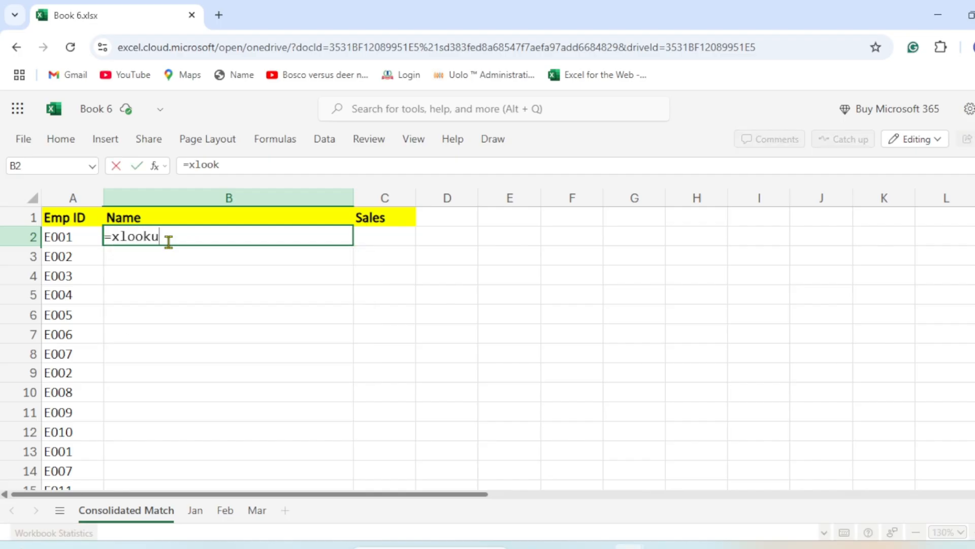
text(p)
key(Tab)
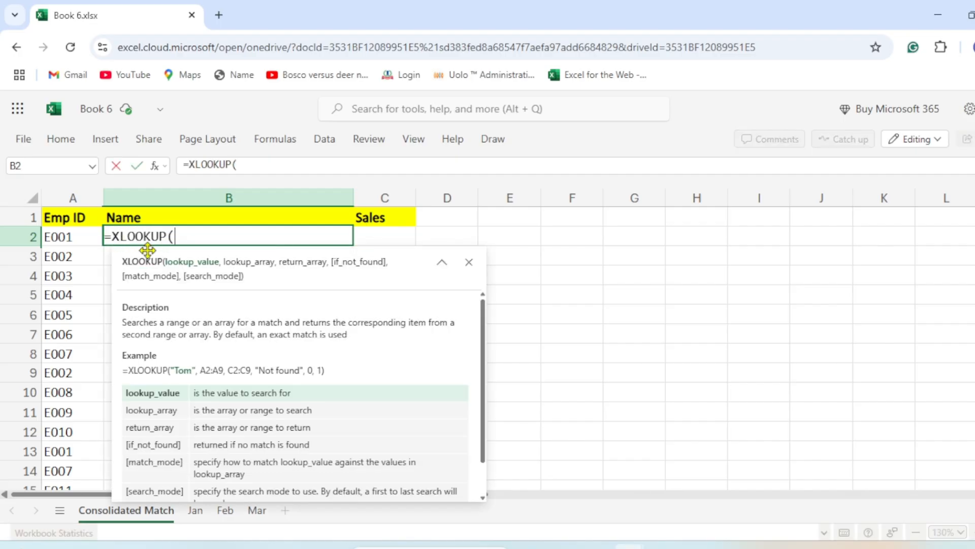
click(76, 236)
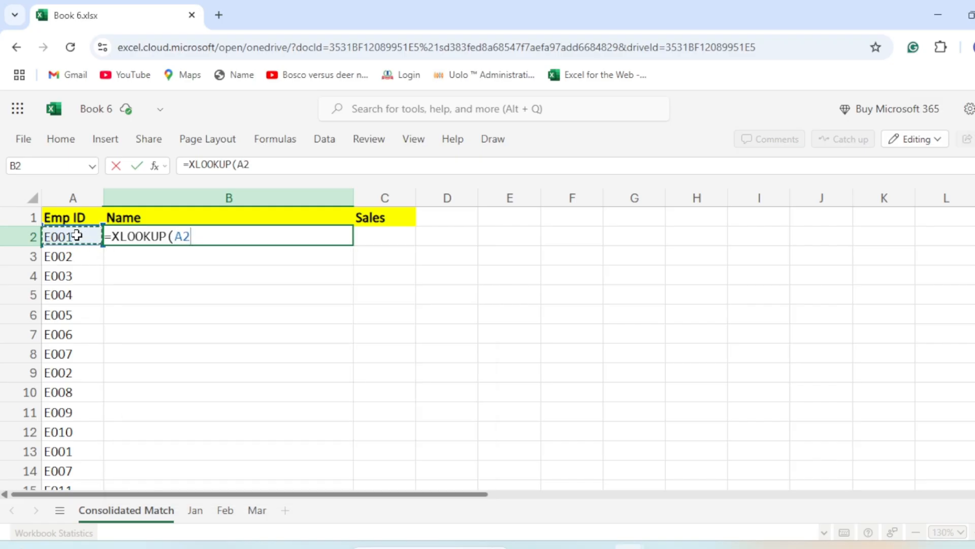
text(,)
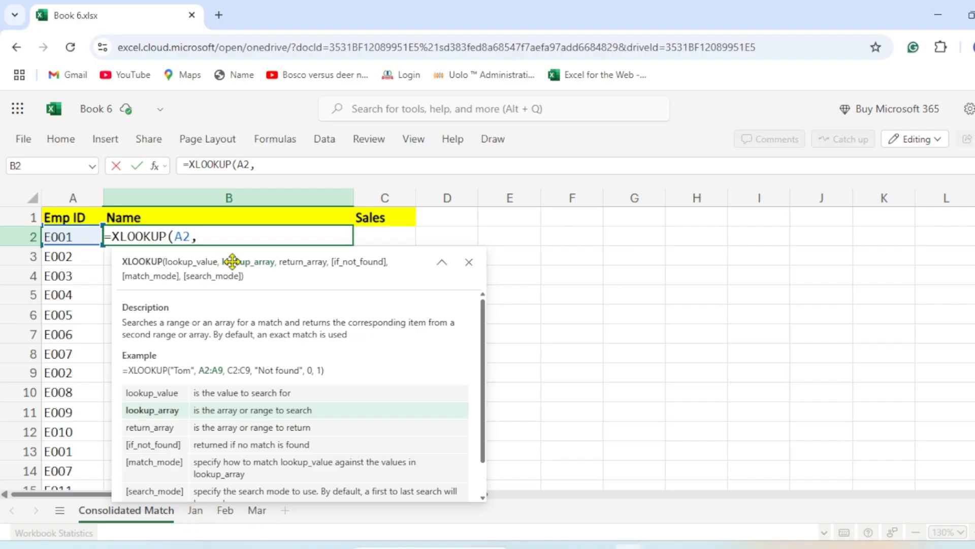
Step: Add a VSTACK over Jan:Mar as the lookup array in B2, trying to make its a1:a6 range absolute
text(vstac)
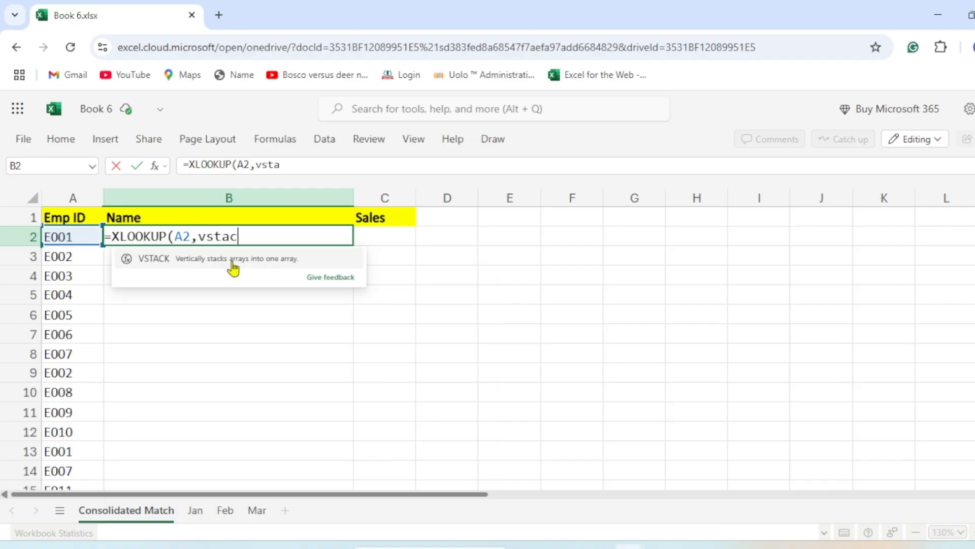
text(k)
key(Tab)
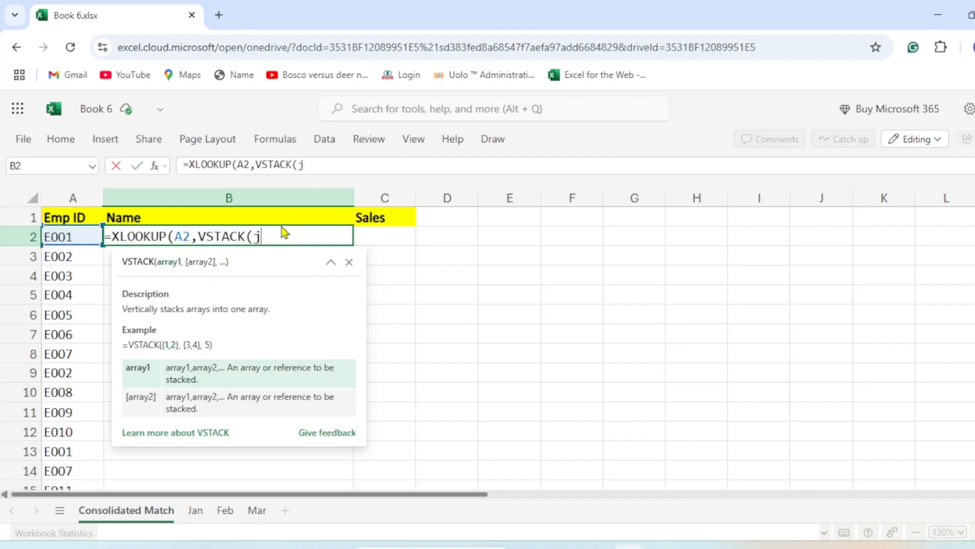
text(Jan:Mar!)
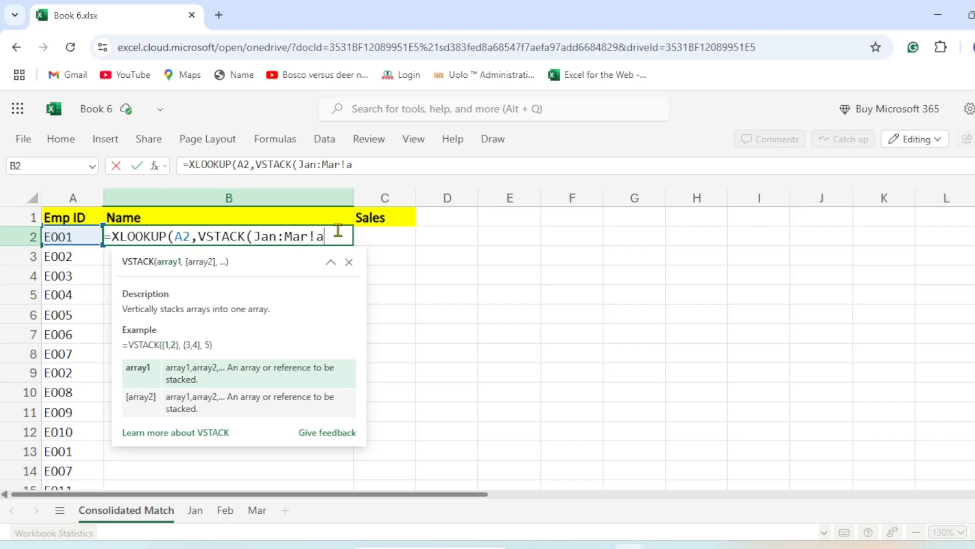
text(a)
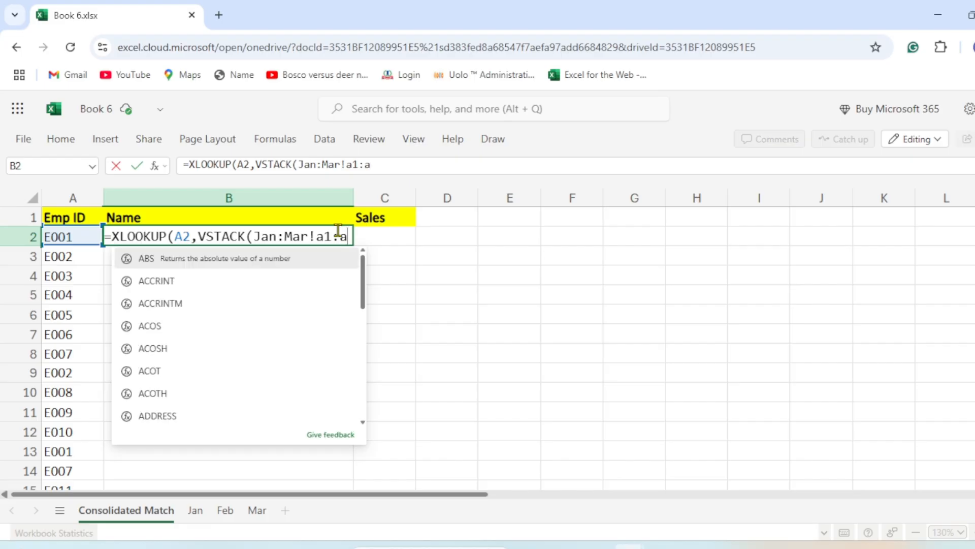
text(6)
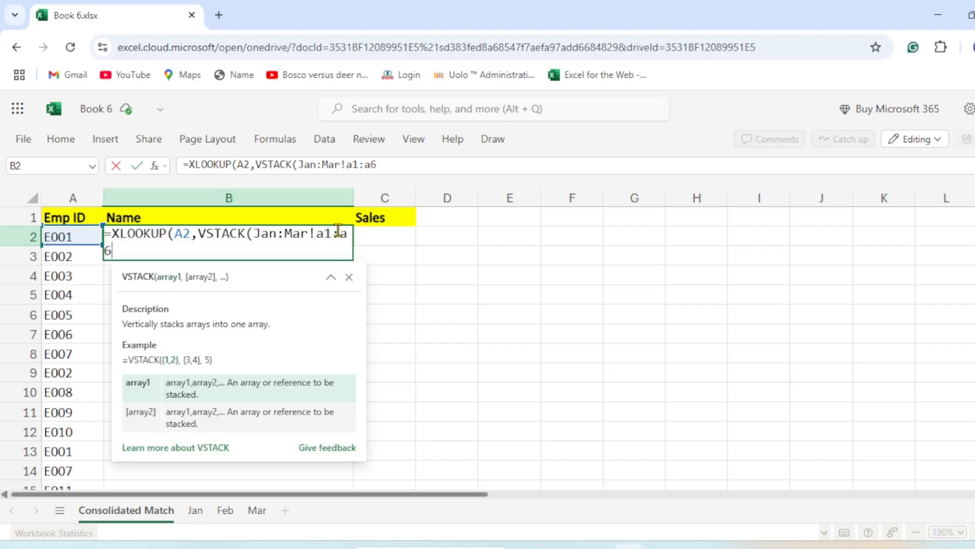
double_click(319, 233)
key(F4)
text())
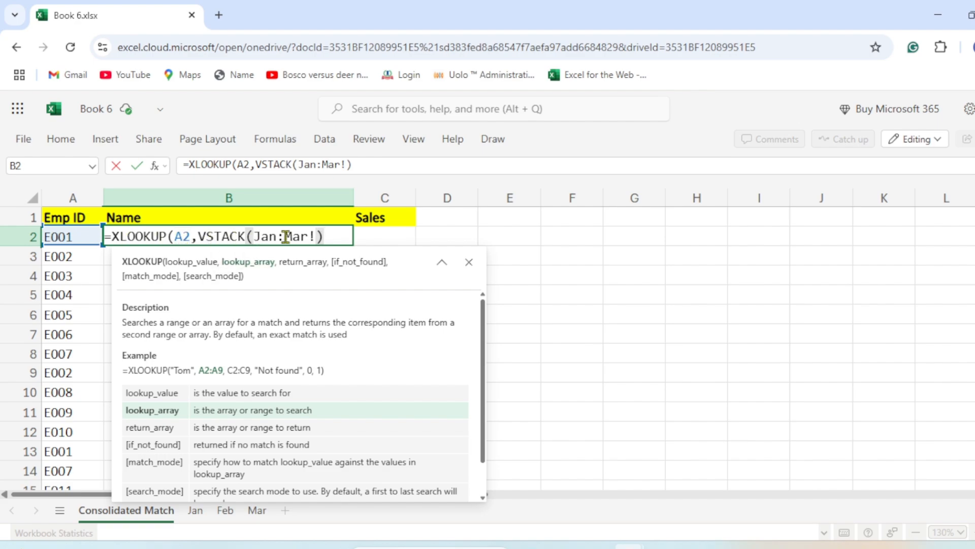
Step: Enter a1:A6 as the Jan:Mar cell range inside the VSTACK lookup array of the B2 formula
click(316, 236)
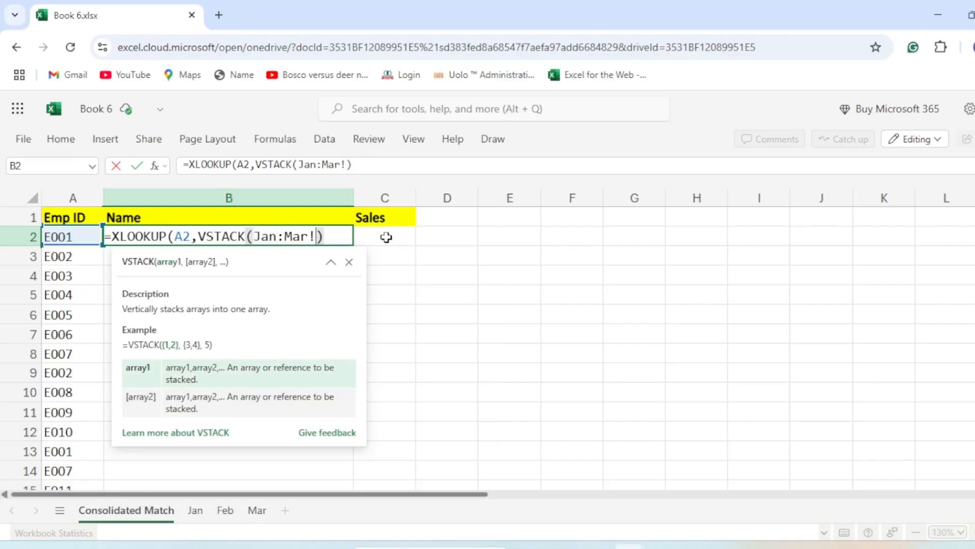
text(a:)
key(Left)
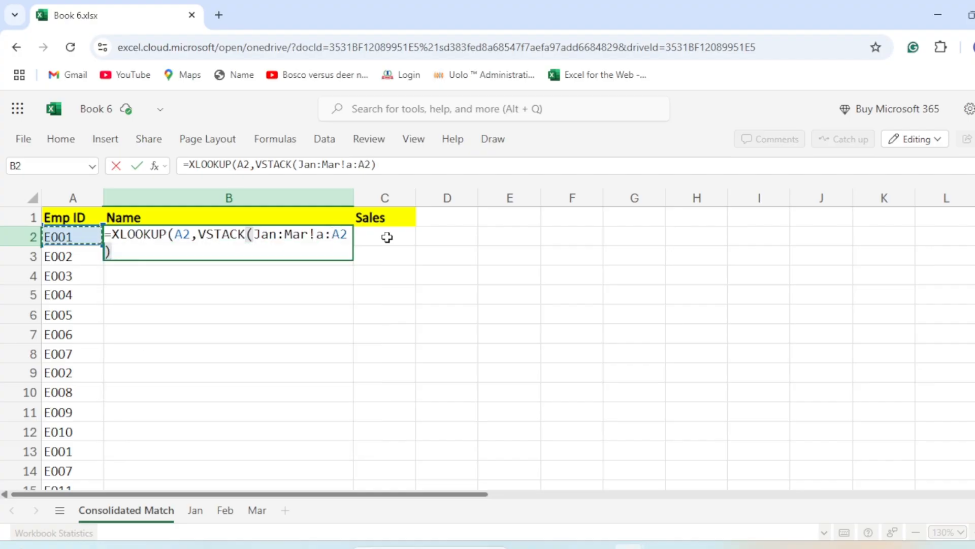
click(324, 231)
text(a)
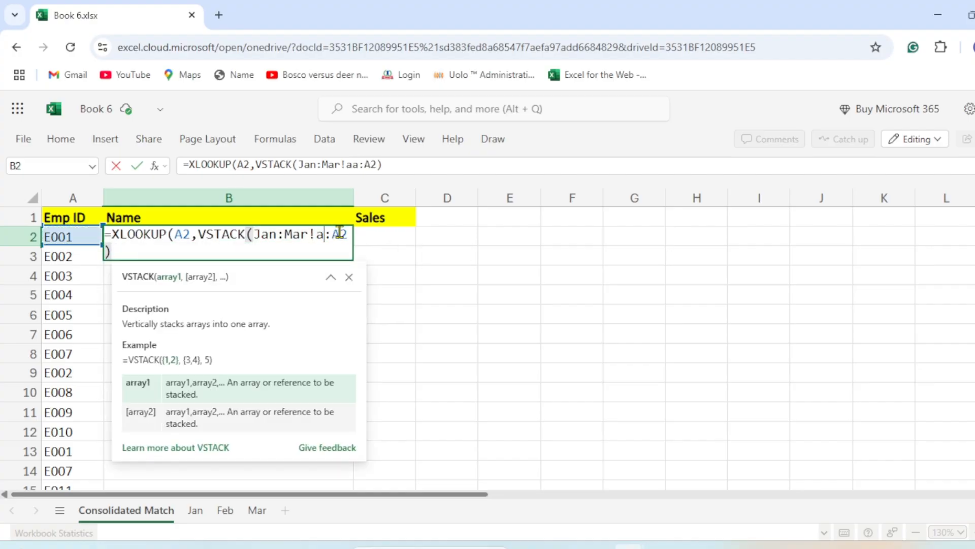
text(1)
key(Right)
text(D2)
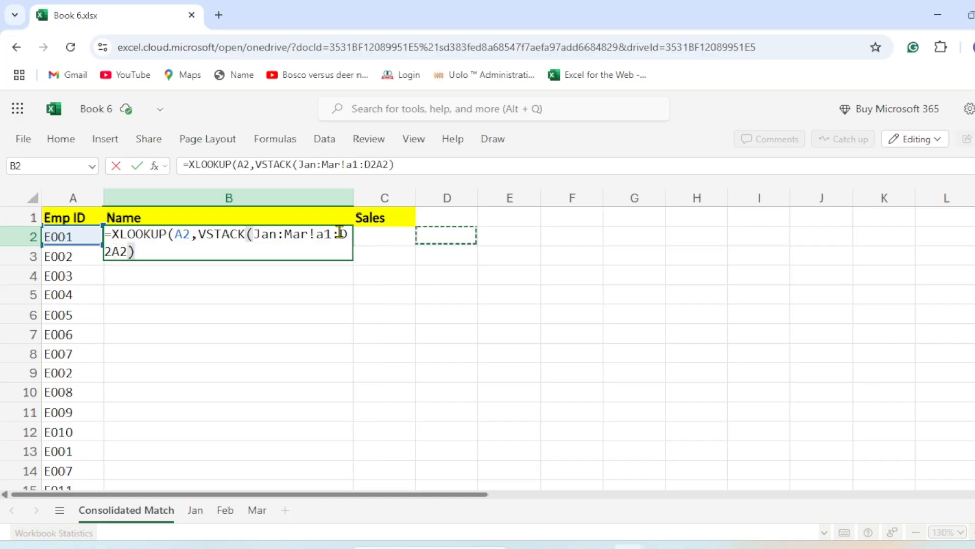
click(387, 165)
key(BackSpace)
key(BackSpace)
key(BackSpace)
key(BackSpace)
text(A)
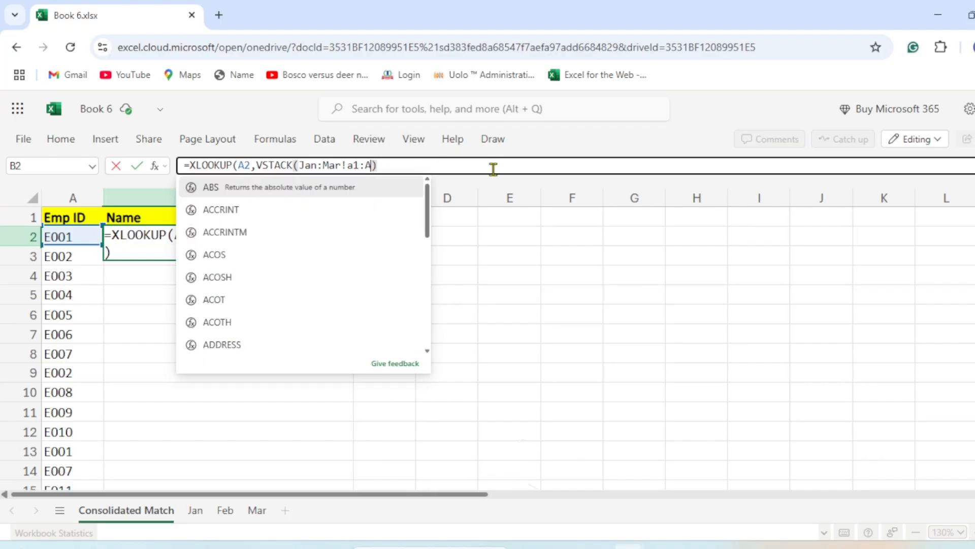
text(6)
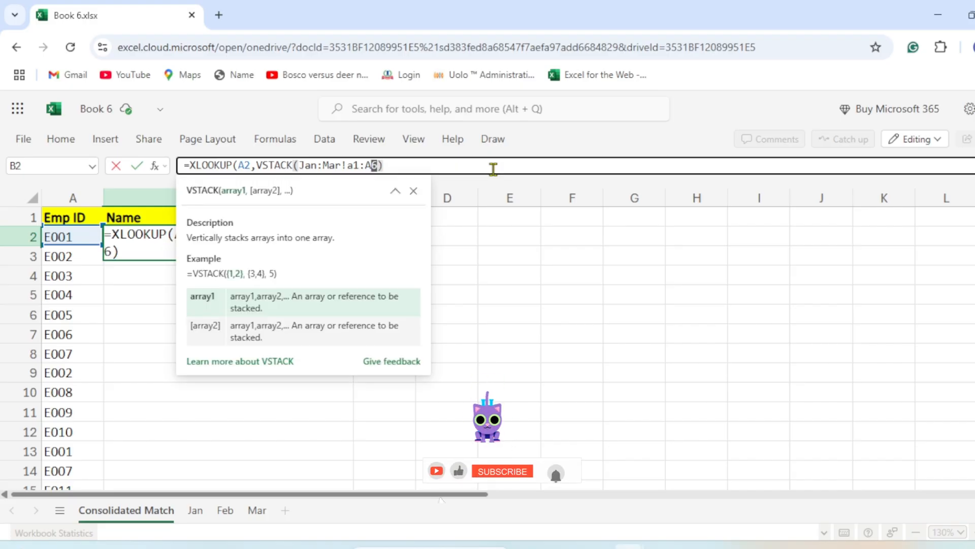
Step: Make the lookup array range absolute as $A$1:$A$6 and add a comma for the return array
key(shift+Left)
key(shift+Left)
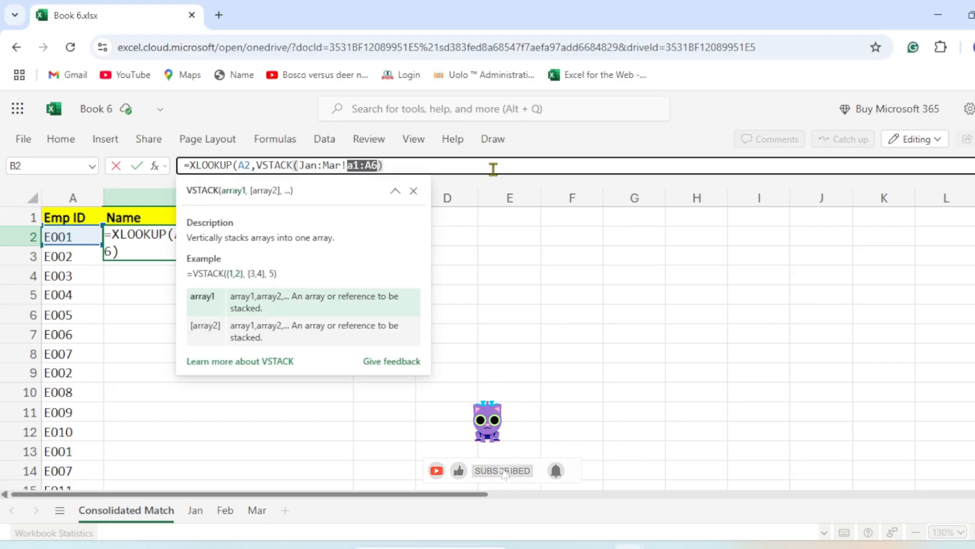
key(F4)
key(End)
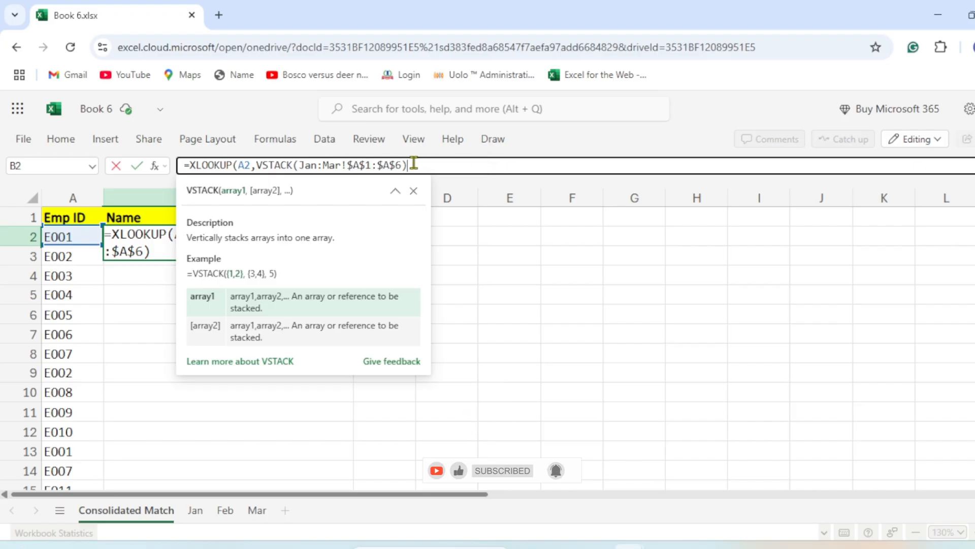
text(,)
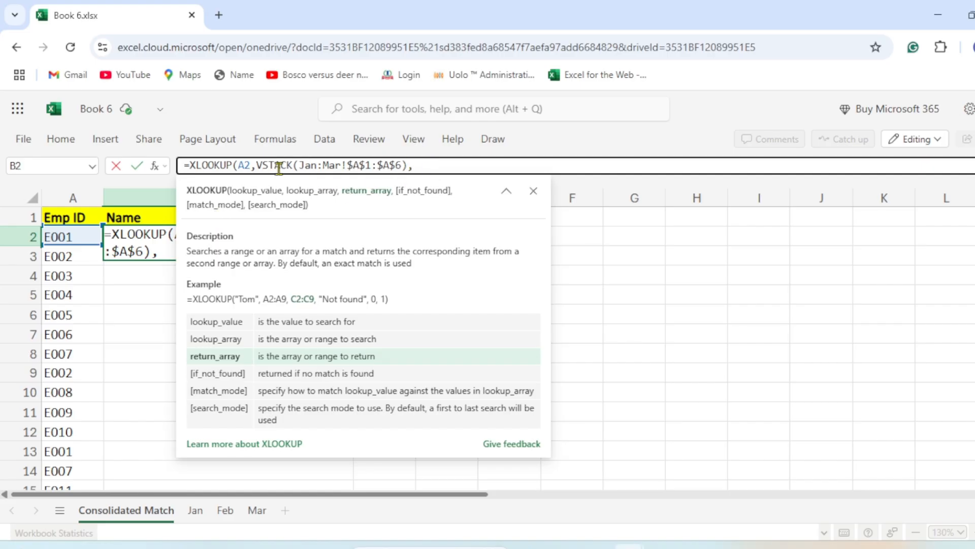
Step: Copy VSTACK(Jan:Mar!$A$1:$A$6) from the lookup array into the return array of the B2 XLOOKUP formula
mouse_move(257, 162)
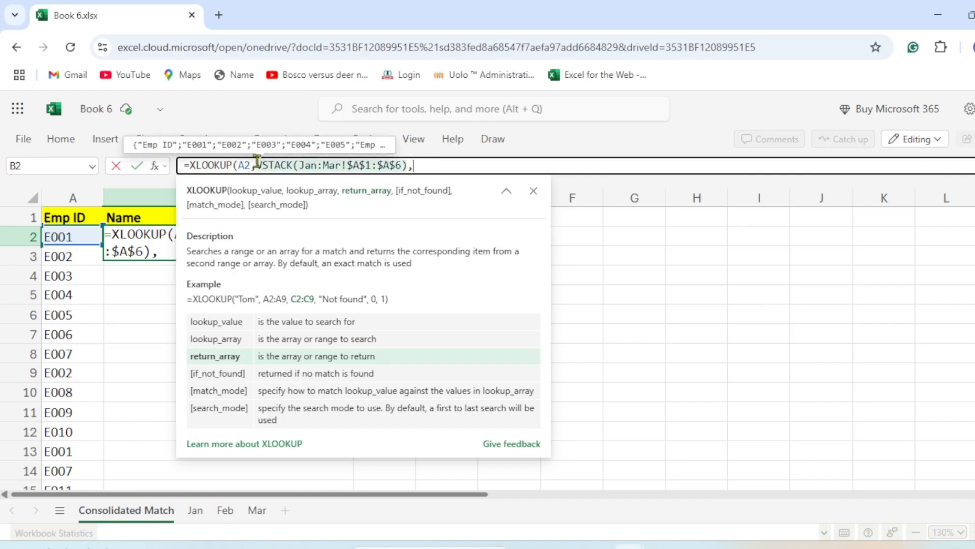
drag(257, 162, 407, 166)
key(ctrl+c)
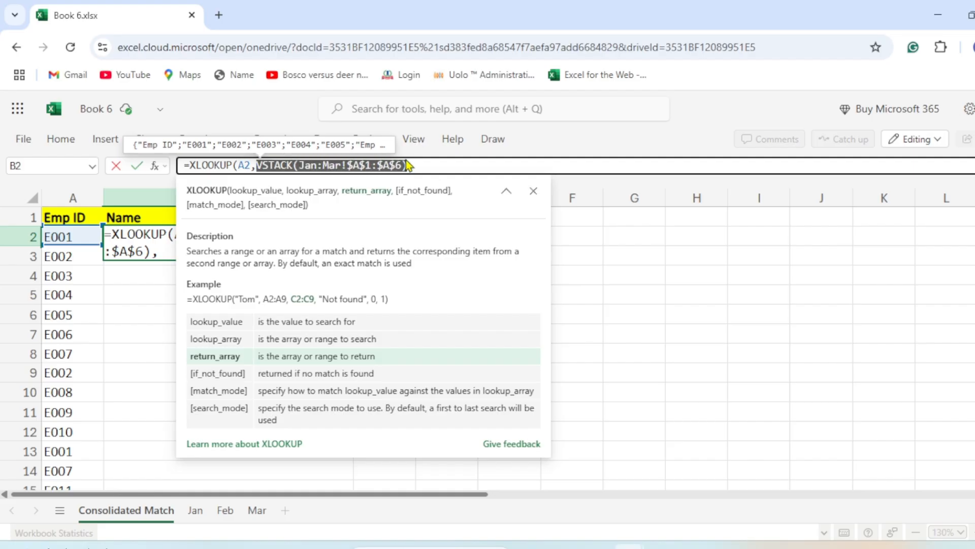
click(445, 166)
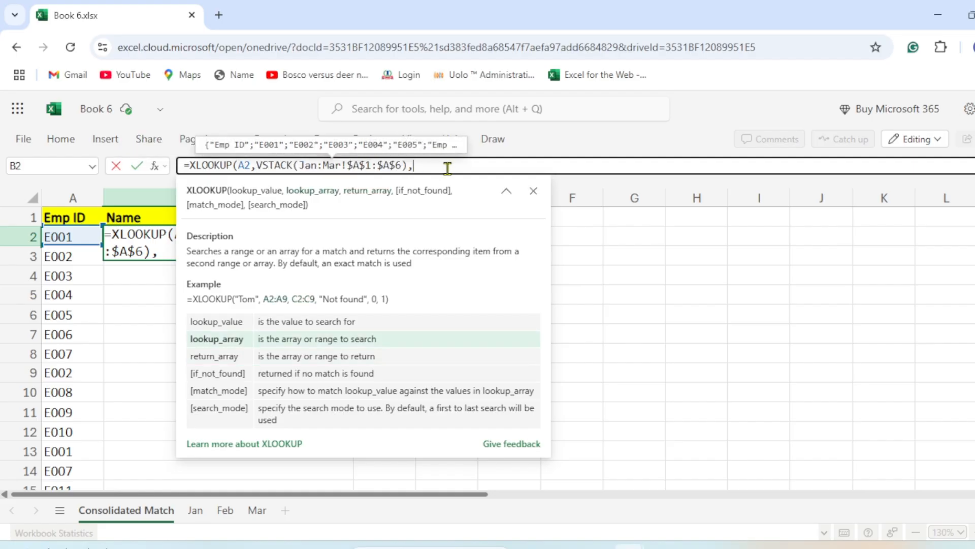
text(,)
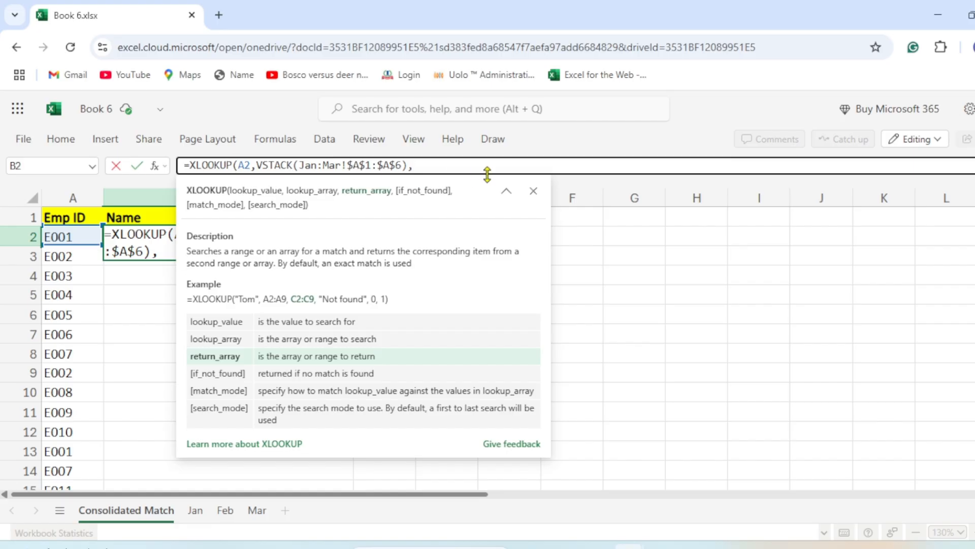
key(ctrl+v)
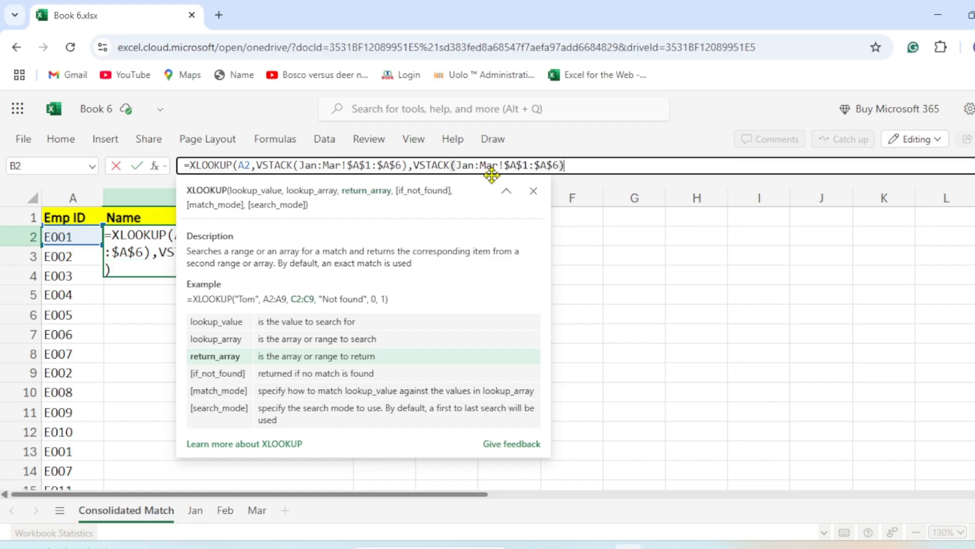
Step: Change the return array's range in the B2 formula to $B$1:$C$6
click(529, 165)
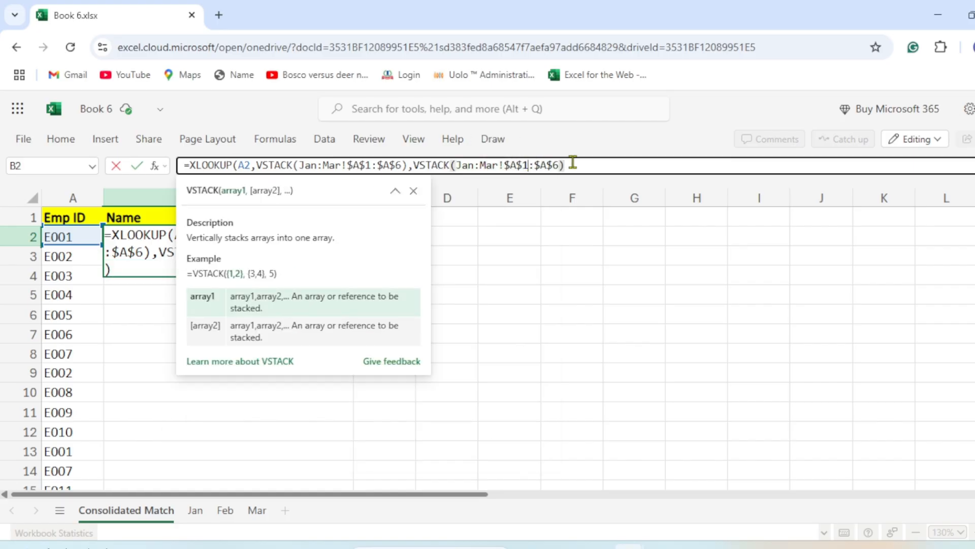
key(BackSpace)
key(BackSpace)
text(B$1)
key(Right)
key(Right)
key(BackSpace)
text(C)
click(582, 160)
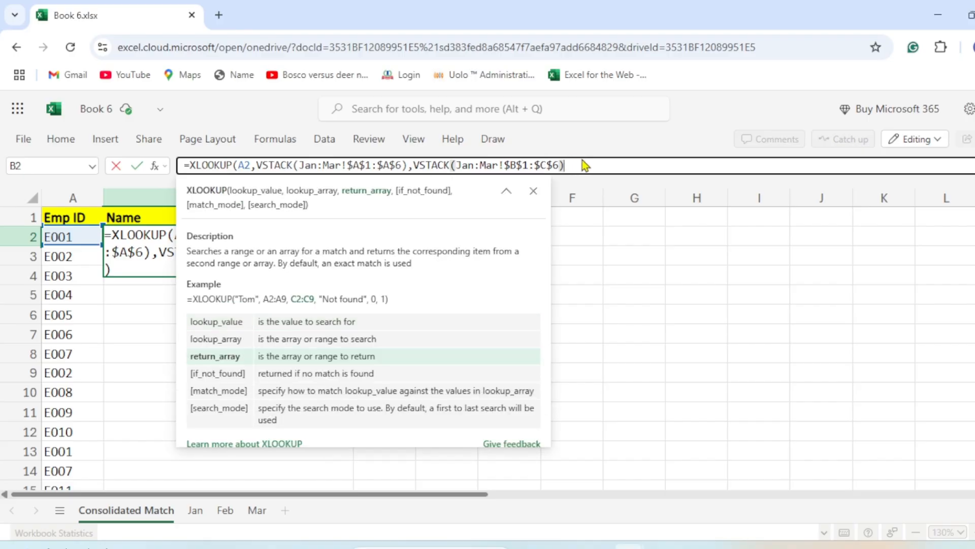
Step: Add "Not Found" as the if_not_found argument and complete the XLOOKUP formula in B2
text(,)
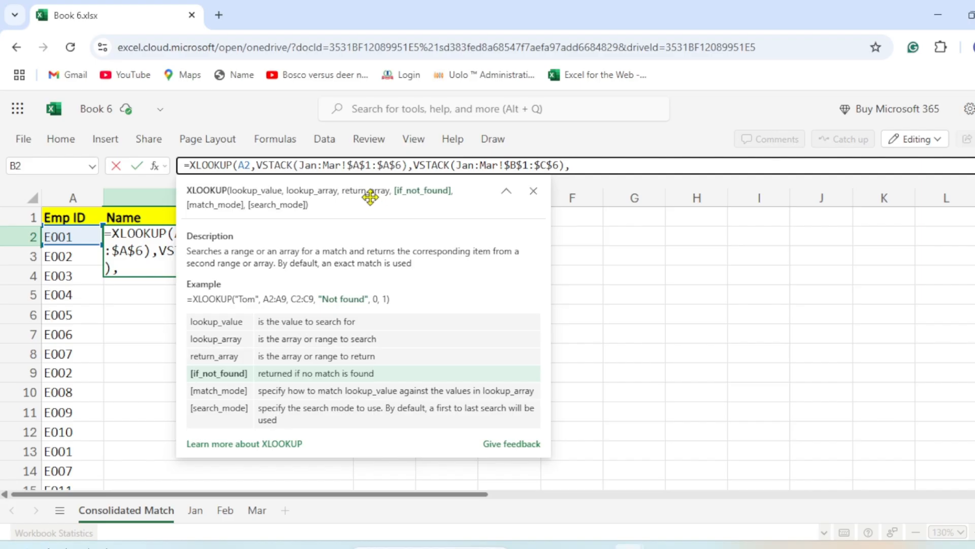
drag(432, 165, 540, 165)
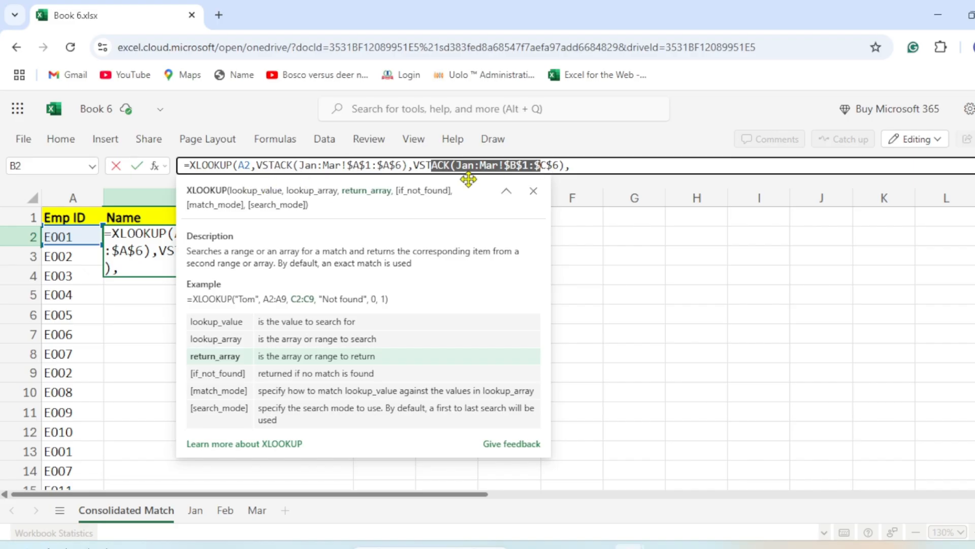
click(606, 166)
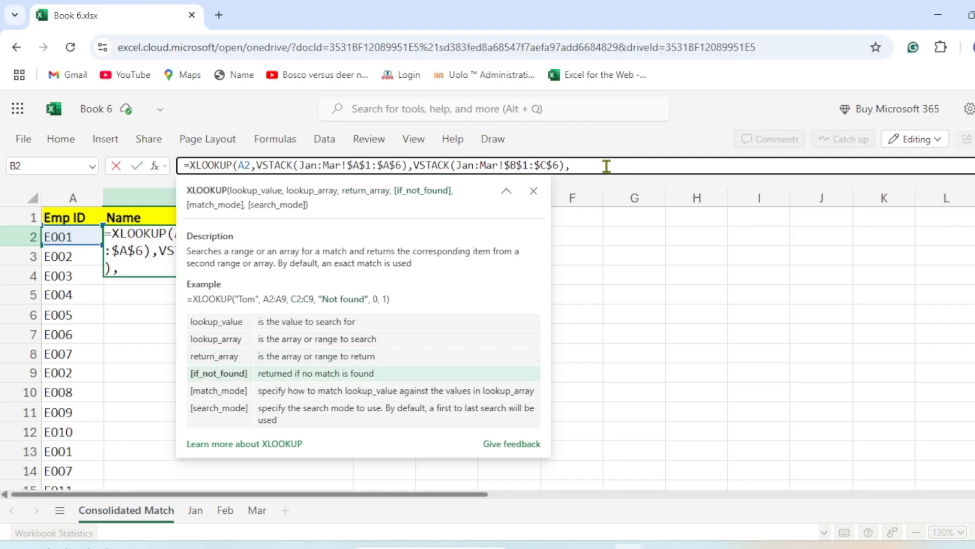
text(,"Not Found"))
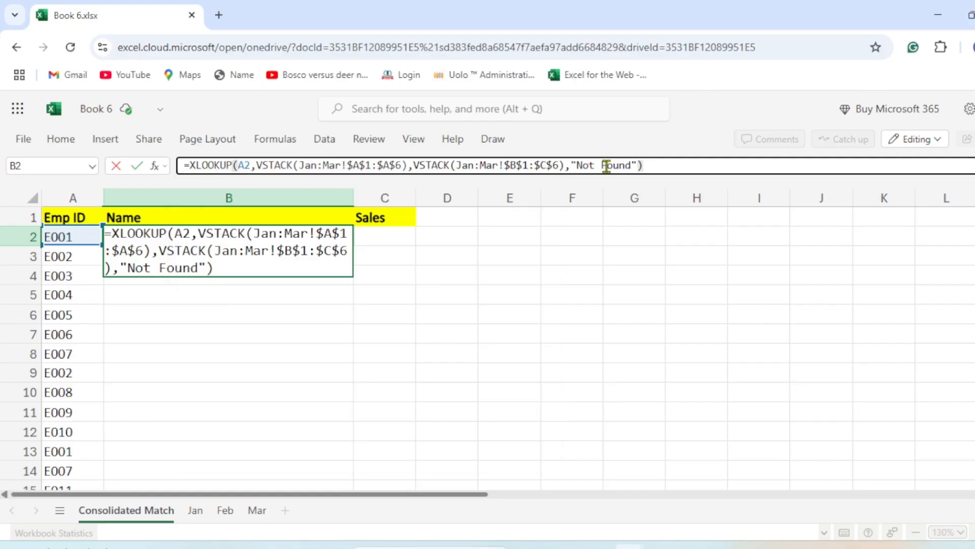
key(Return)
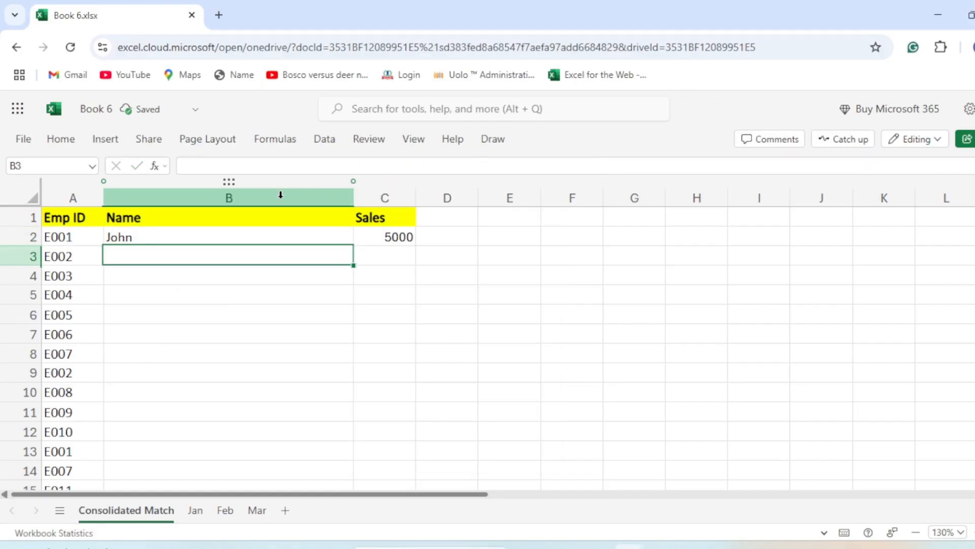
Step: Fill the B2:C2 lookup formula down through row 17
click(180, 234)
click(411, 236)
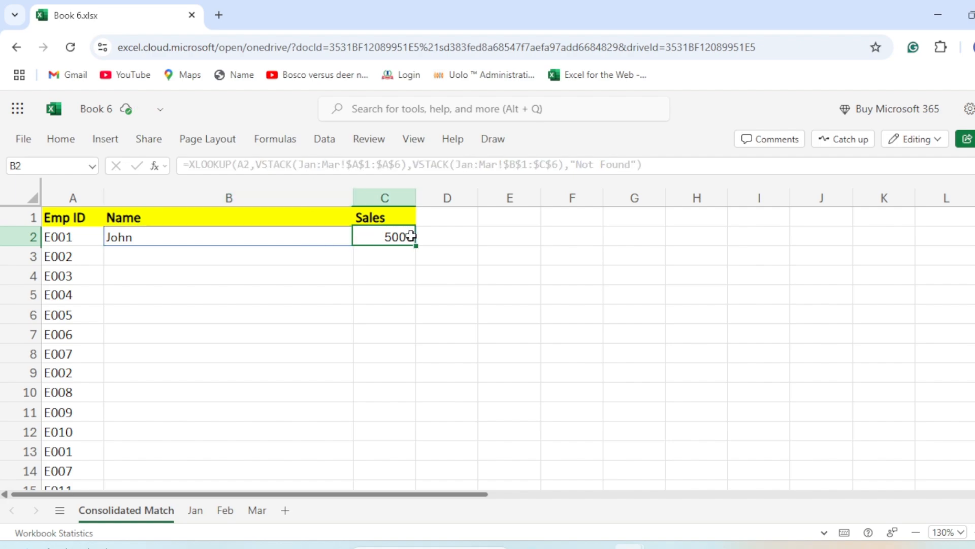
drag(115, 235, 383, 238)
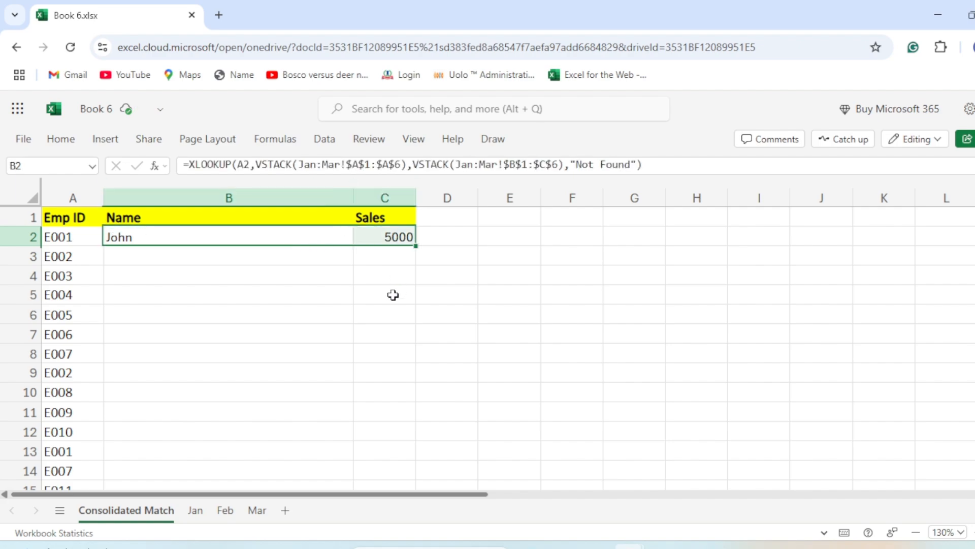
scroll(395, 291, down, 4)
shift+click(388, 305)
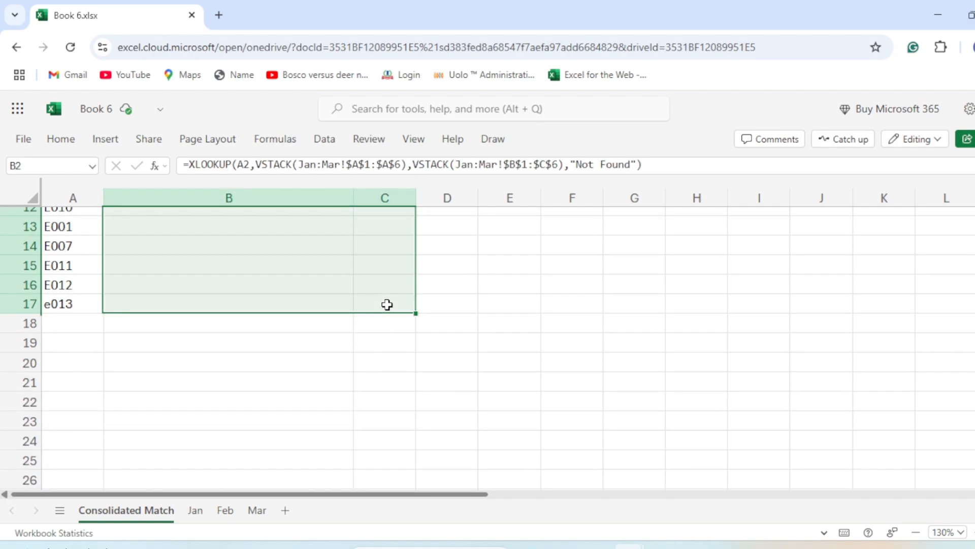
key(ctrl+d)
Step: Check the filled lookup results for e013 in row 17 and for the rows above it
click(194, 305)
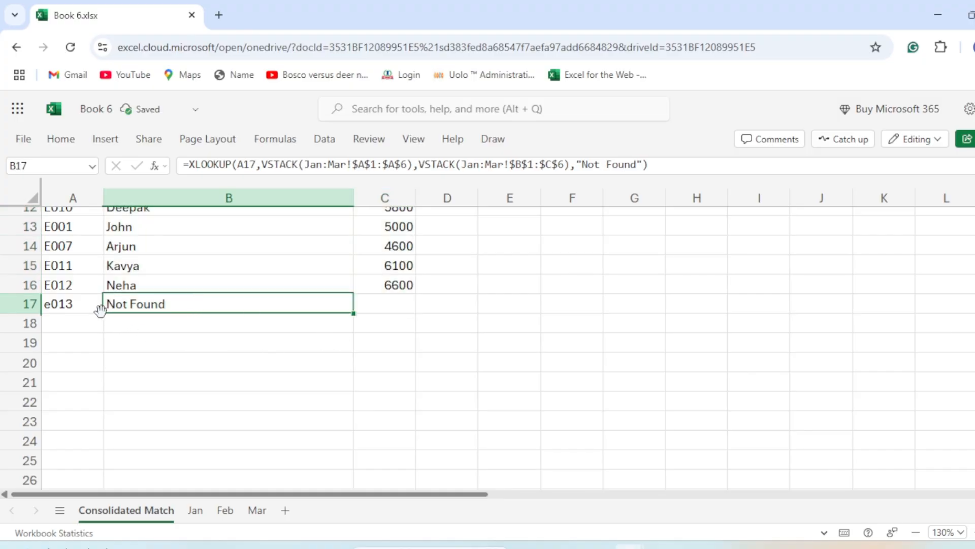
scroll(102, 312, up, 3)
click(76, 452)
click(136, 447)
scroll(217, 427, up, 2)
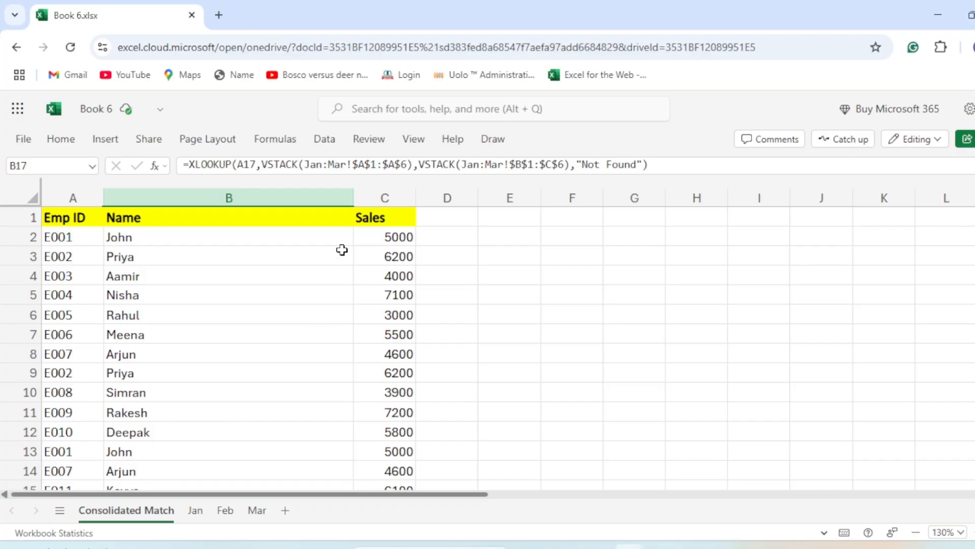
Step: Compare the lookup array in B2 with the Emp ID columns on the Jan, Feb and Mar sheets
click(168, 237)
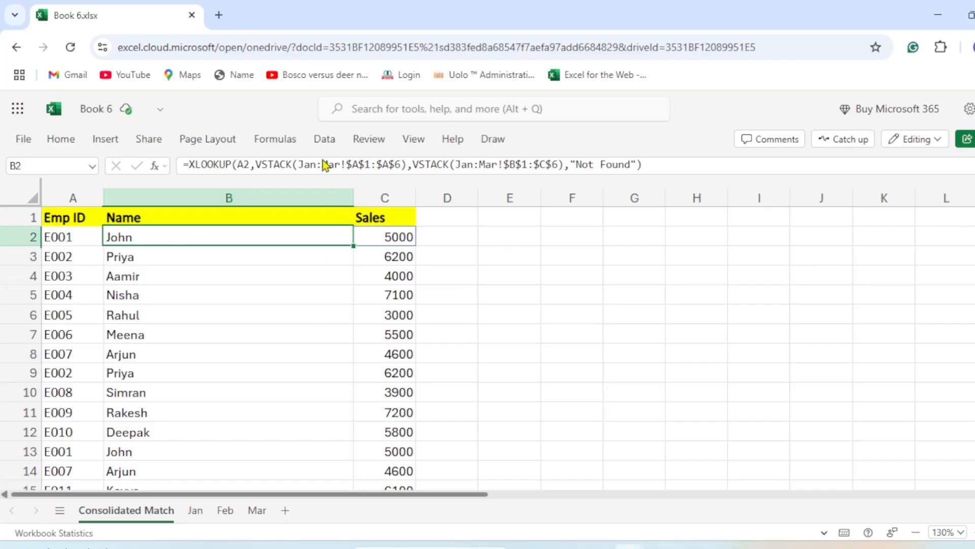
mouse_move(310, 163)
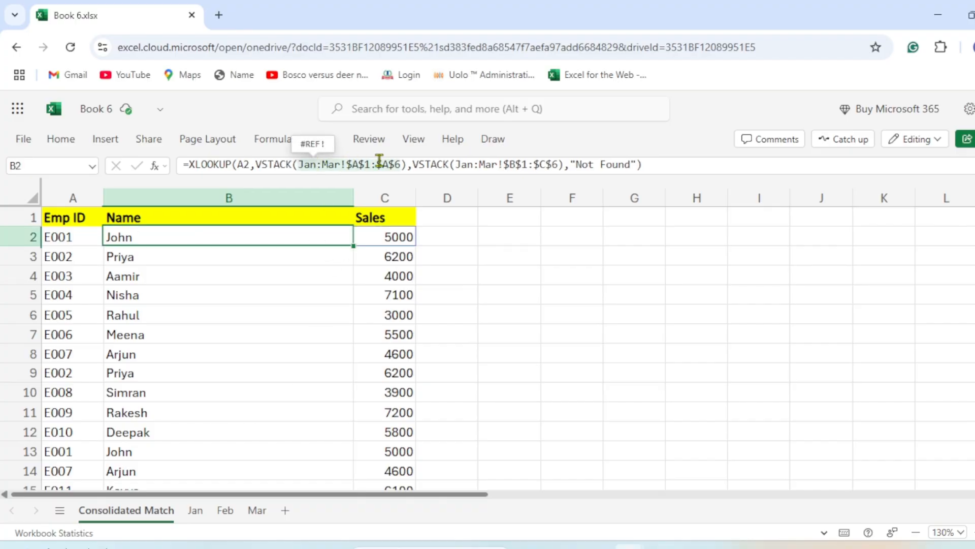
click(195, 510)
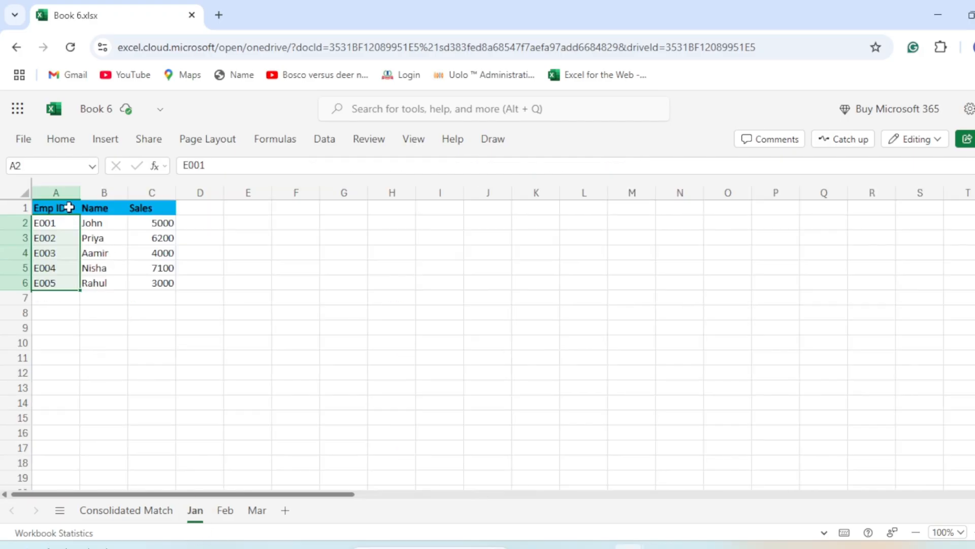
click(58, 192)
click(225, 510)
click(55, 192)
click(257, 510)
click(199, 373)
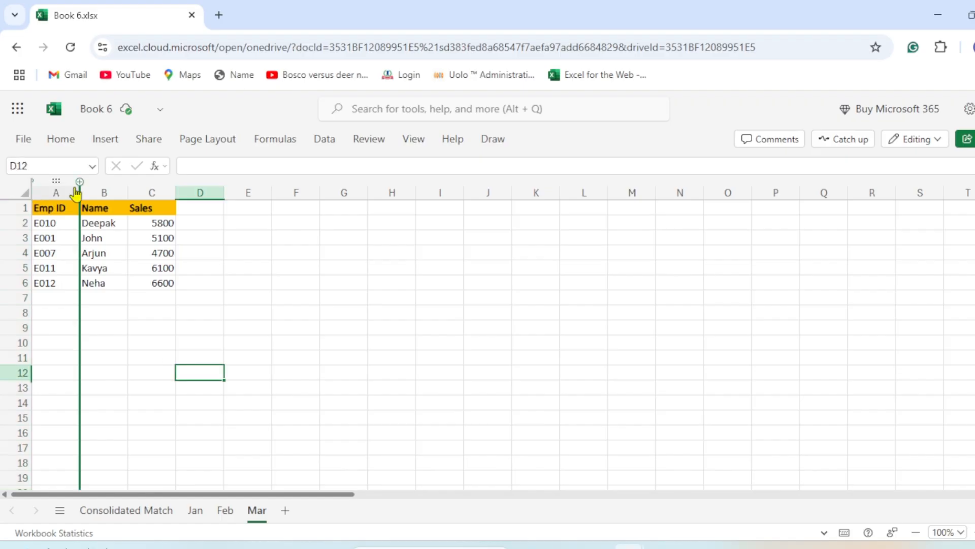
click(64, 189)
click(120, 510)
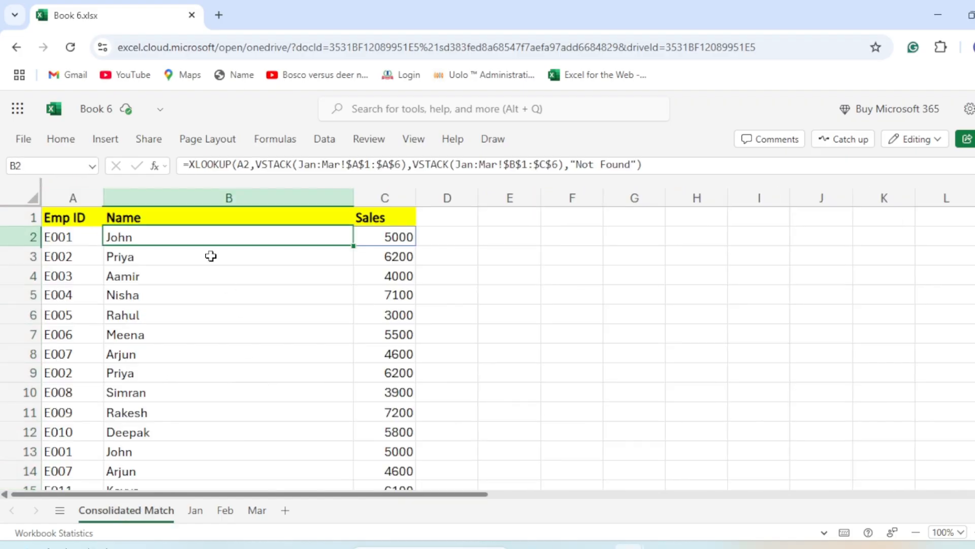
Step: Compare the return array in B2 with the Name and Sales columns on the Jan, Feb and Mar sheets
mouse_move(449, 164)
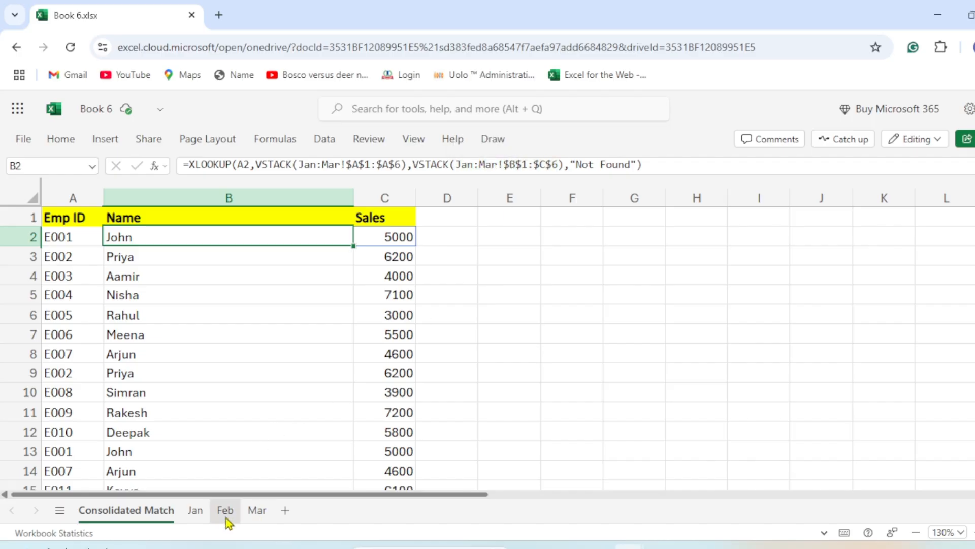
click(195, 510)
click(101, 202)
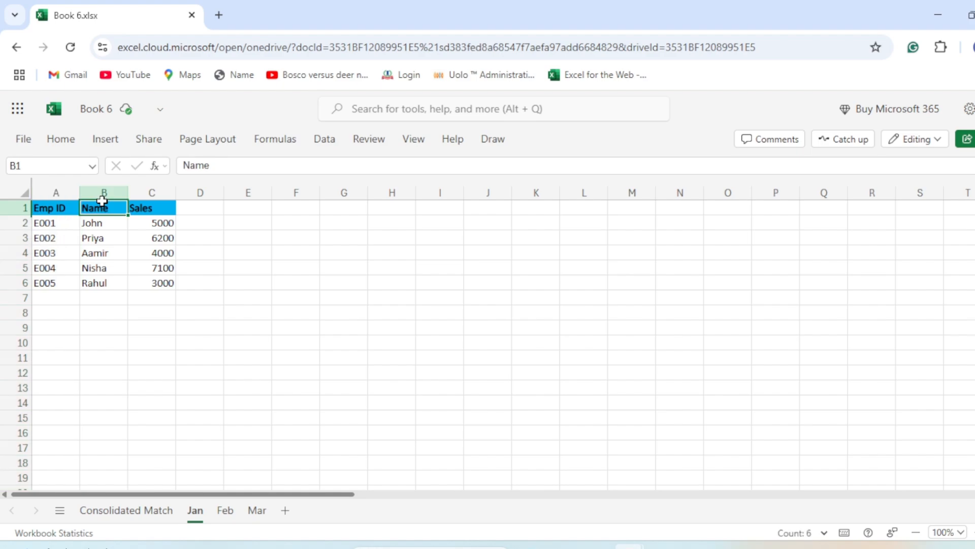
drag(102, 201, 162, 284)
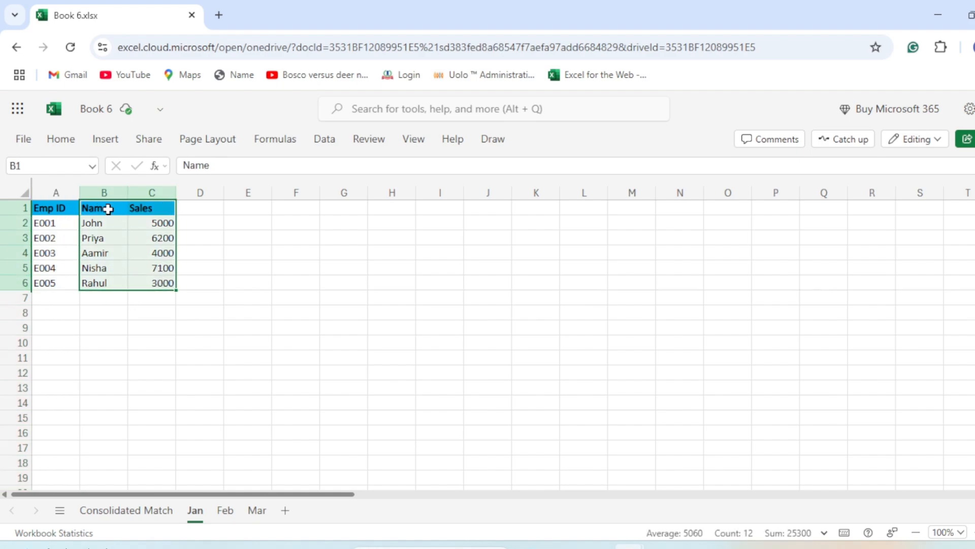
click(233, 514)
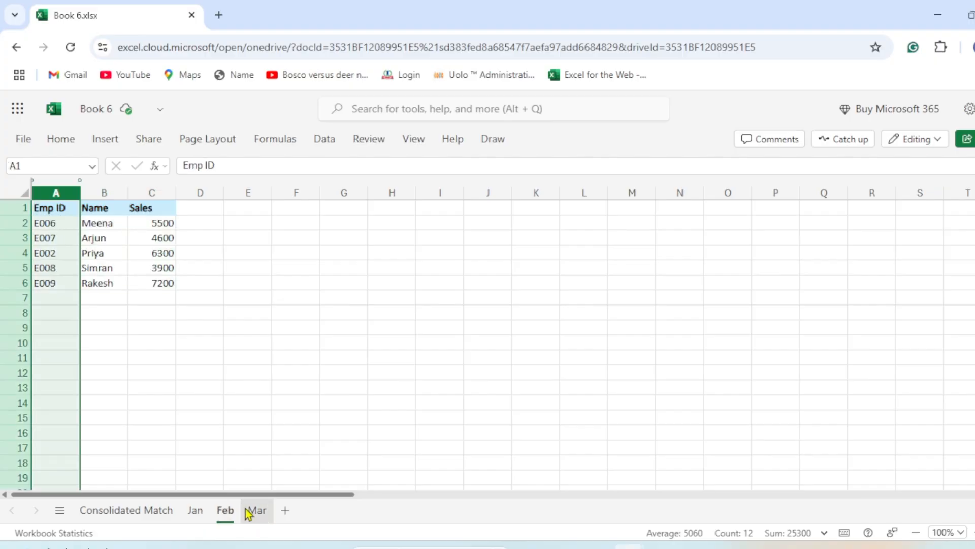
click(139, 283)
click(255, 510)
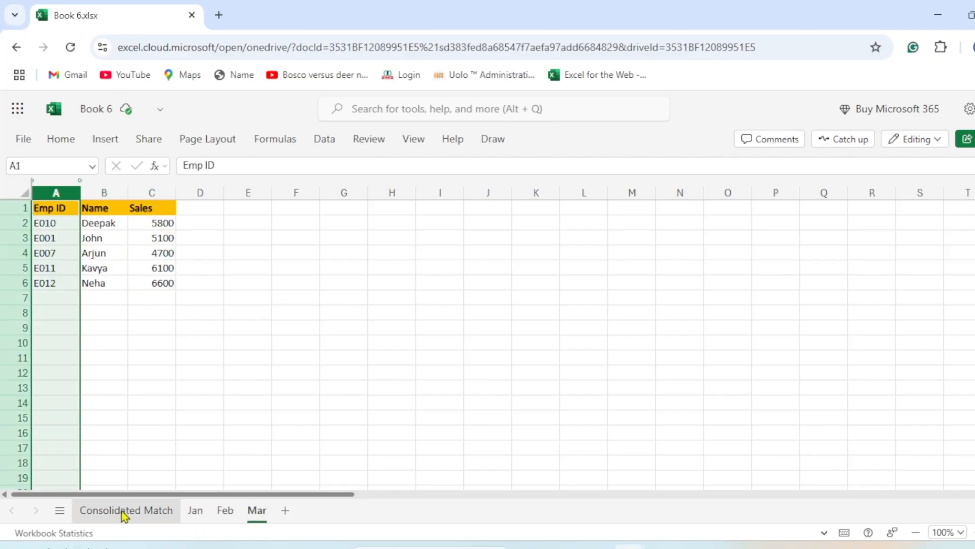
click(124, 511)
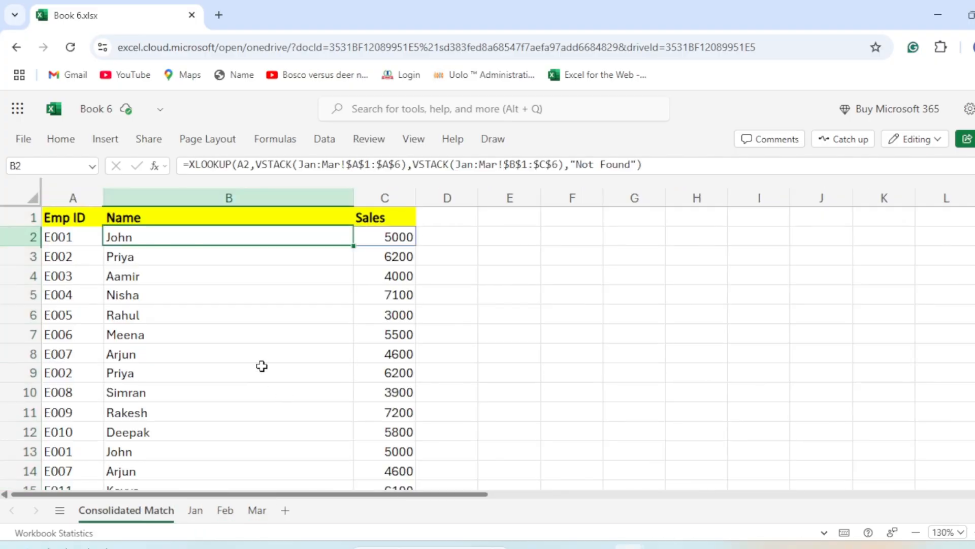
Step: Extend the VSTACK ranges in the B2 formula to $A$1:$A$10 and $B$1:$C$10
click(405, 162)
key(Left)
key(BackSpace)
text(10)
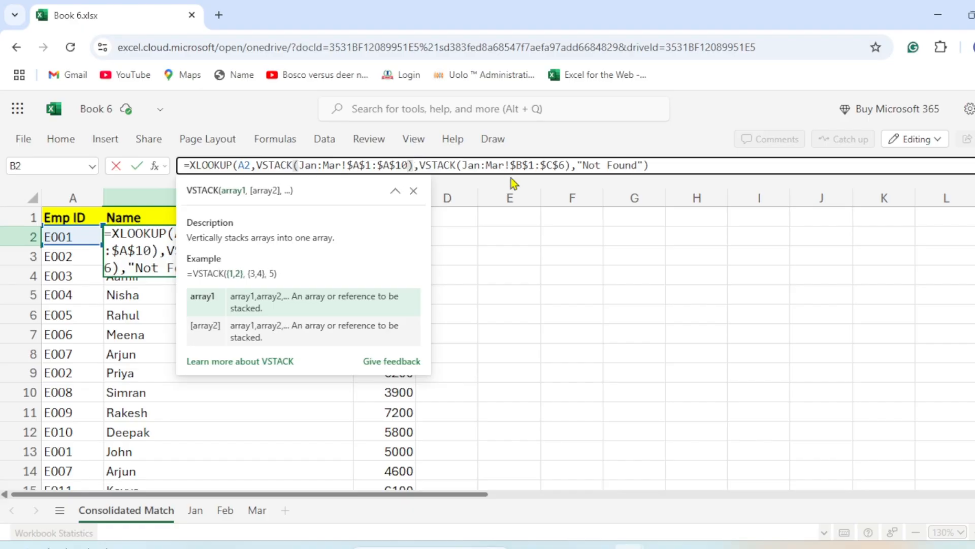
click(566, 165)
key(BackSpace)
text(10)
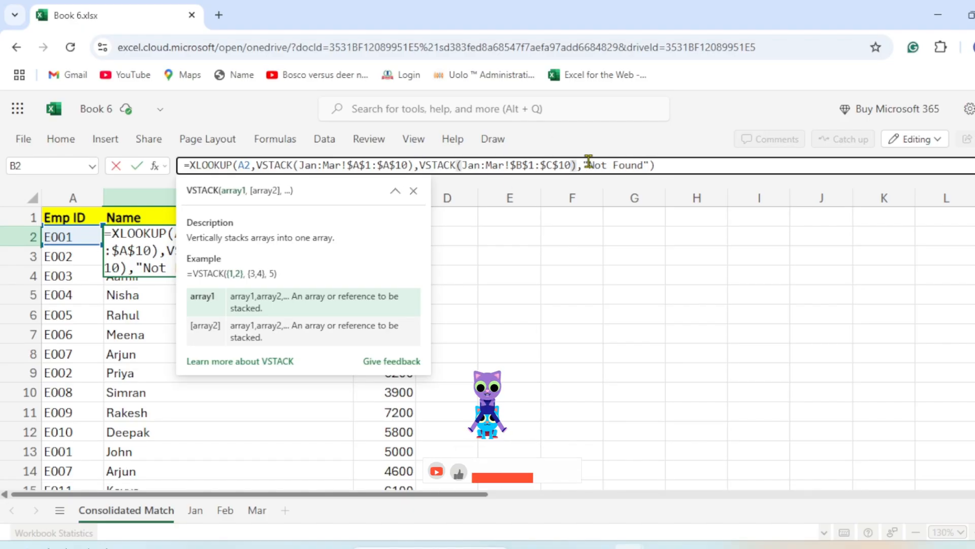
key(Return)
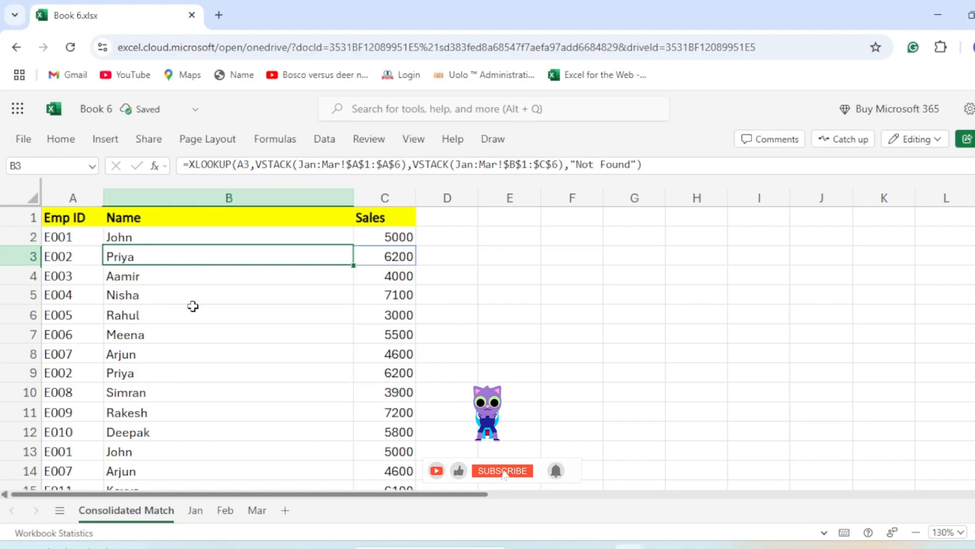
Step: Unhide the Apr sheet
scroll(136, 330, down, 4)
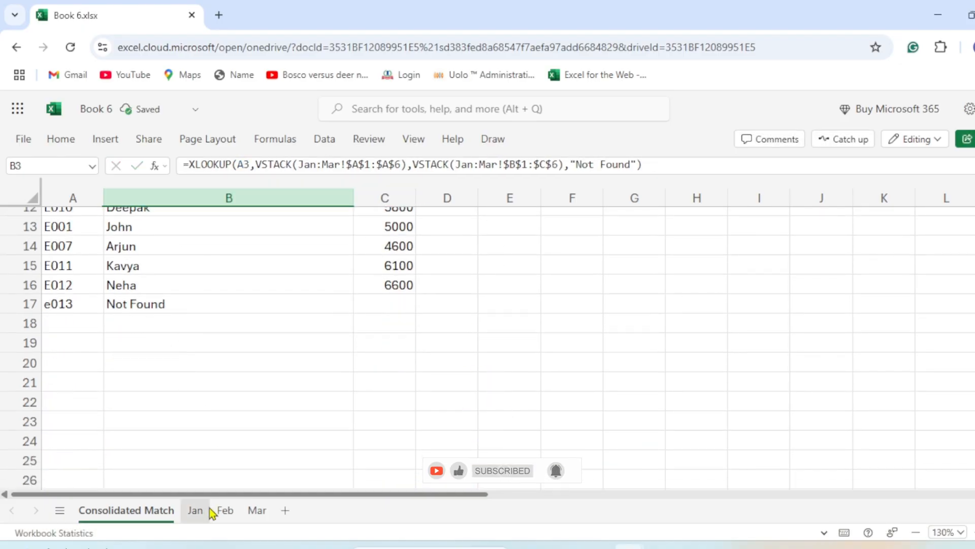
click(260, 512)
right_click(262, 512)
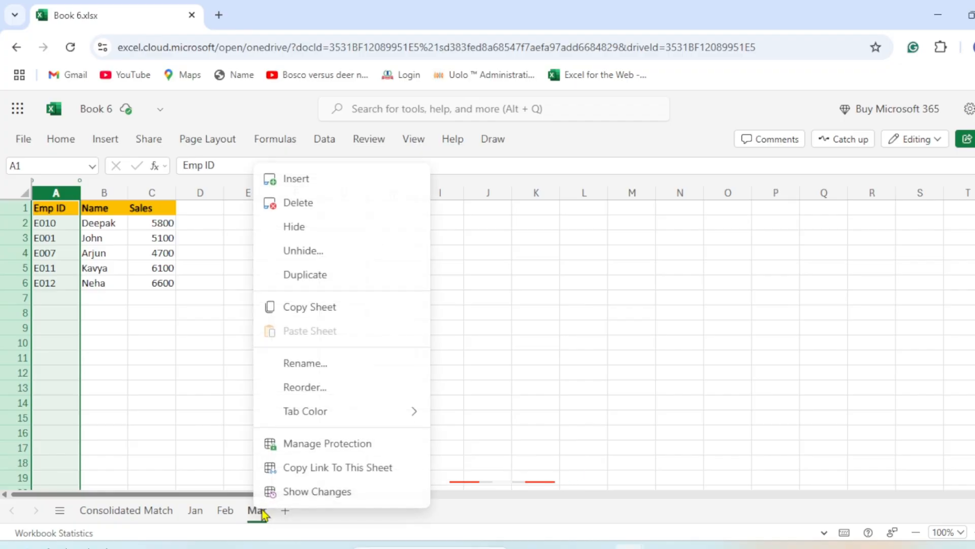
click(322, 254)
click(544, 413)
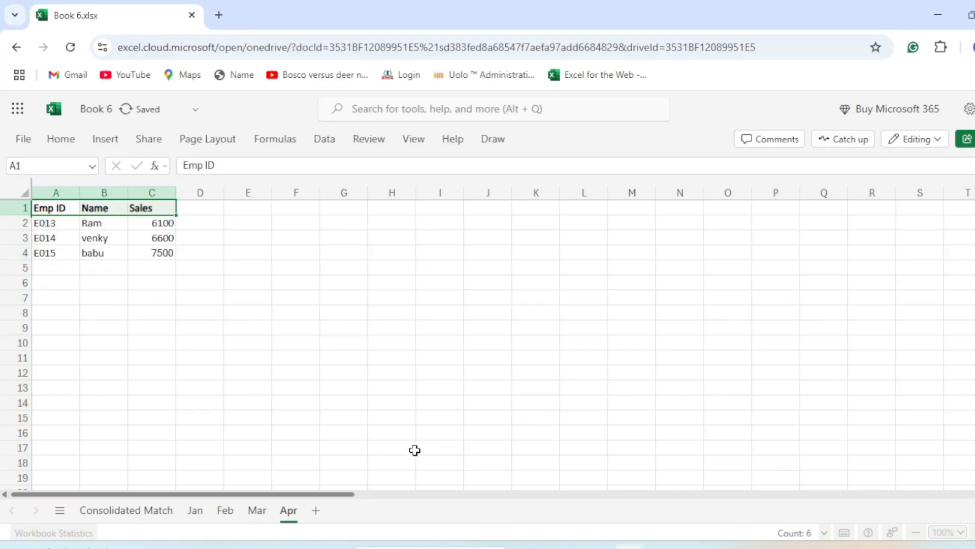
Step: Review the employee records on the Apr sheet and the lookup result for e013 on Consolidated Match
drag(61, 224, 170, 250)
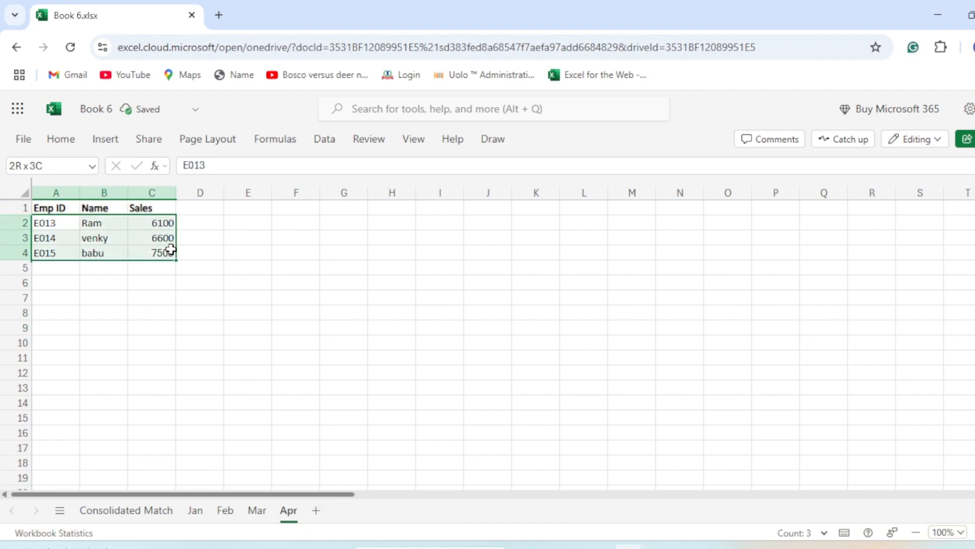
click(59, 225)
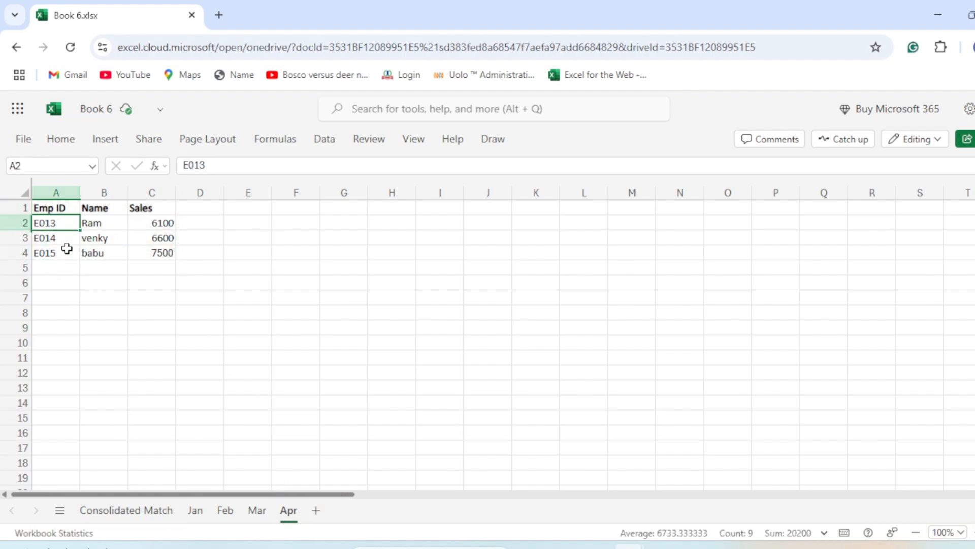
click(113, 511)
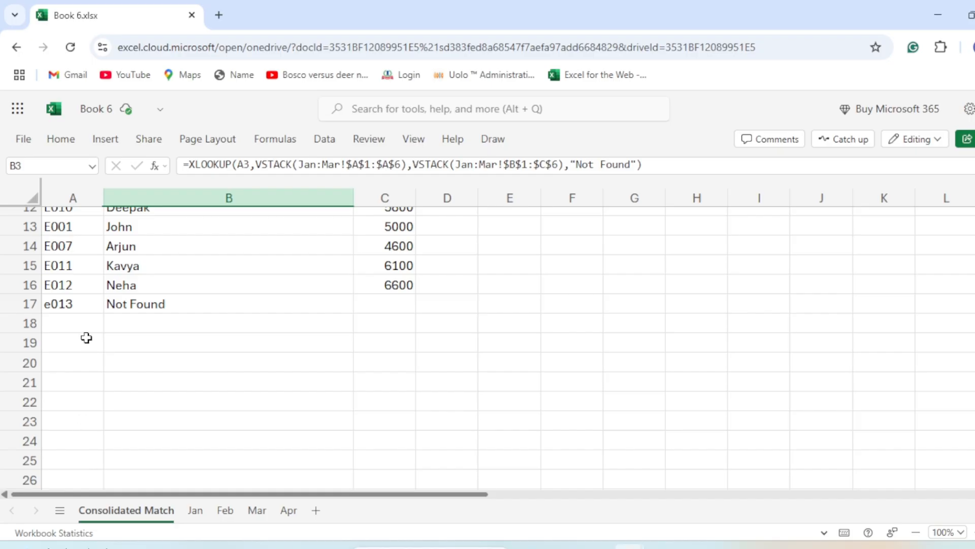
click(80, 305)
click(150, 308)
scroll(228, 388, up, 5)
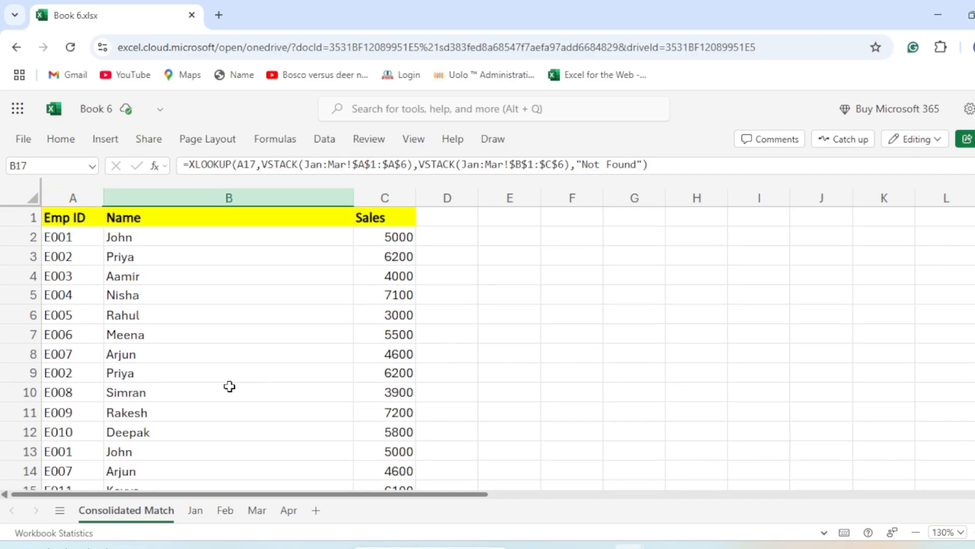
Step: Change the sheet span in both VSTACK references of the B2 formula from Jan:Mar to Jan:Apr
click(153, 237)
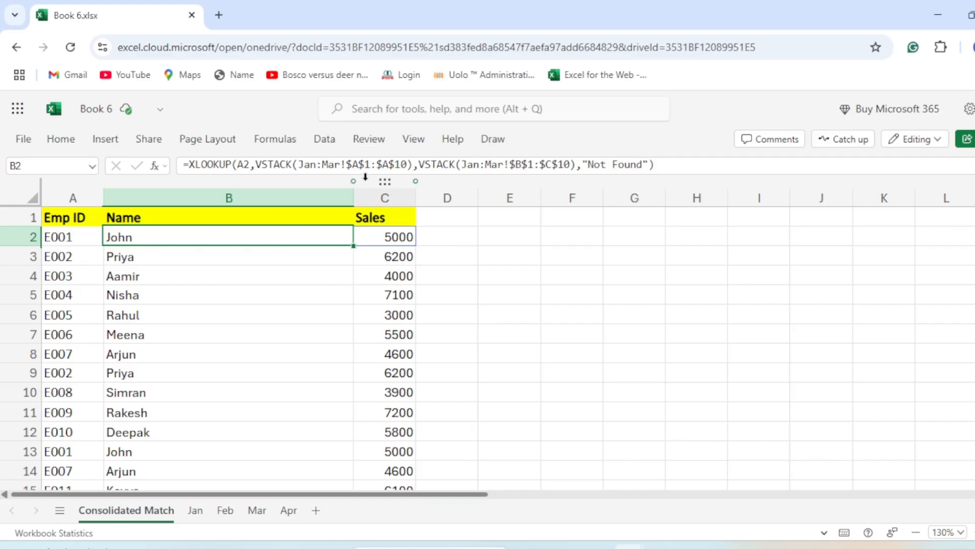
mouse_move(340, 159)
key(BackSpace)
key(BackSpace)
key(BackSpace)
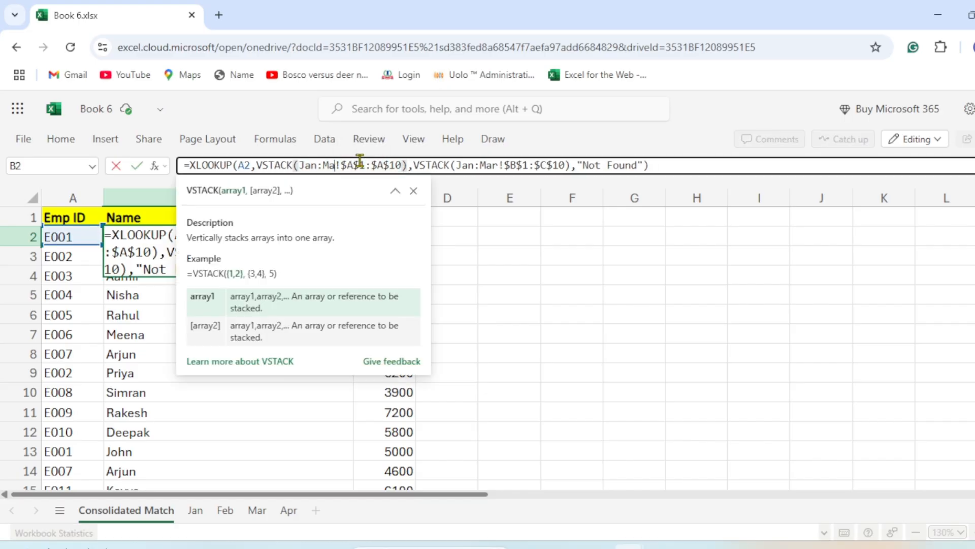
text(Apr)
click(504, 165)
key(BackSpace)
key(BackSpace)
key(BackSpace)
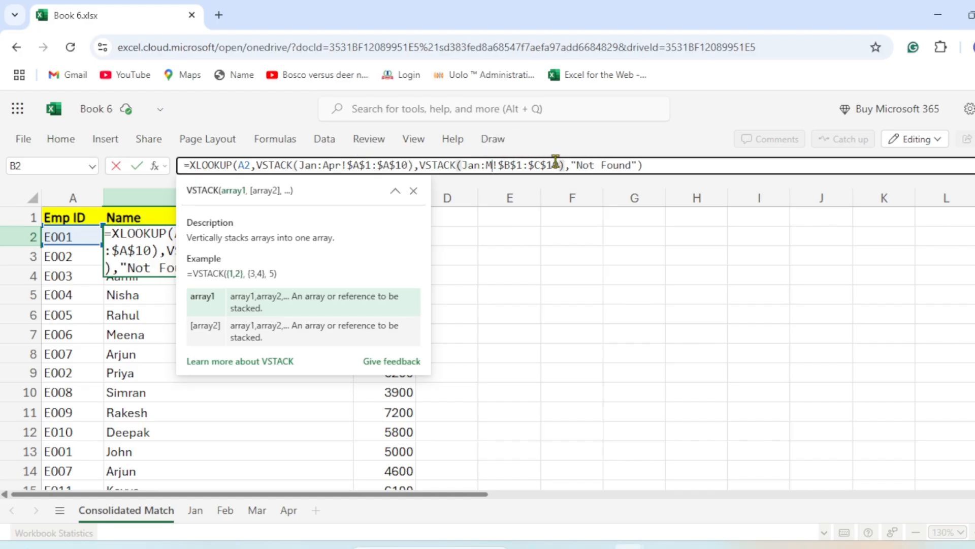
text(Apr)
key(Return)
Step: Fill the updated XLOOKUP formula from B2 down through row 17 across the Name and Sales columns
key(Up)
key(shift+Right)
key(ctrl+shift+Down)
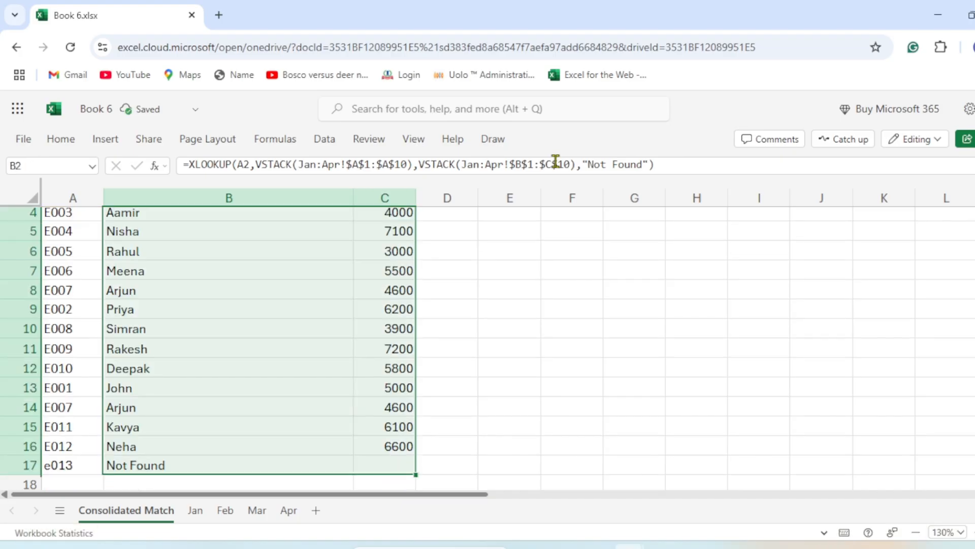
key(ctrl+d)
Step: Compare the name and sales returned in row 17 with the first employee record on the Apr sheet
drag(143, 464, 400, 467)
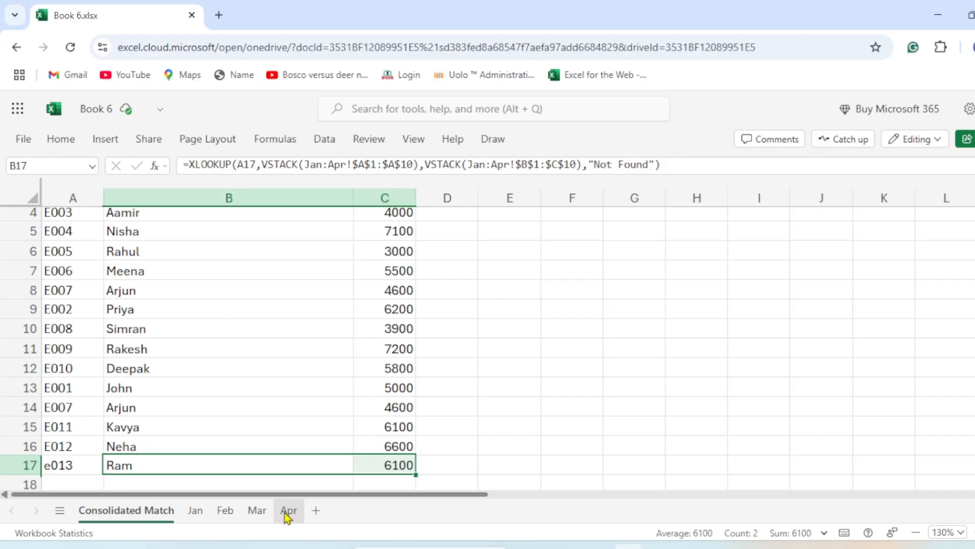
click(286, 511)
drag(94, 226, 144, 224)
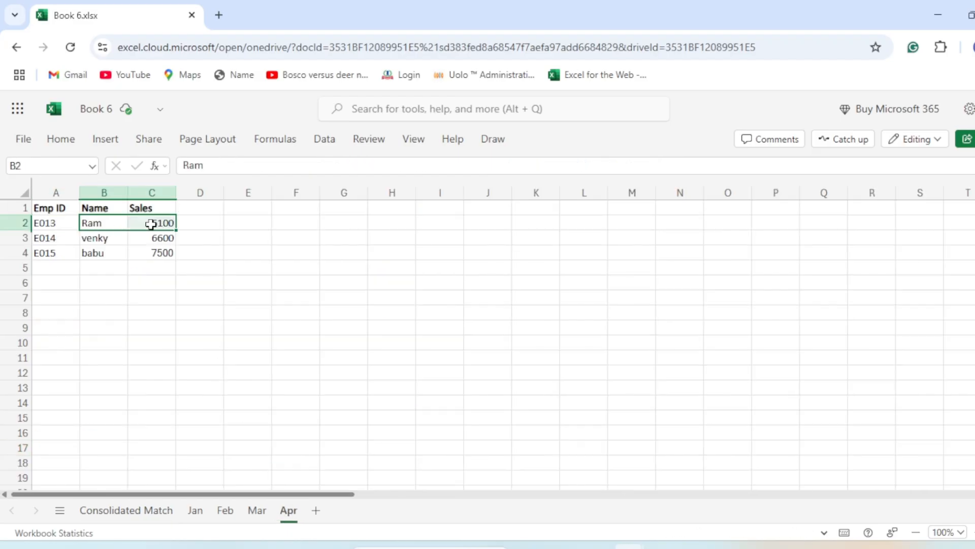
Step: Copy the employee ID from A4 on the Apr sheet into A18 on Consolidated Match
click(51, 252)
key(ctrl+c)
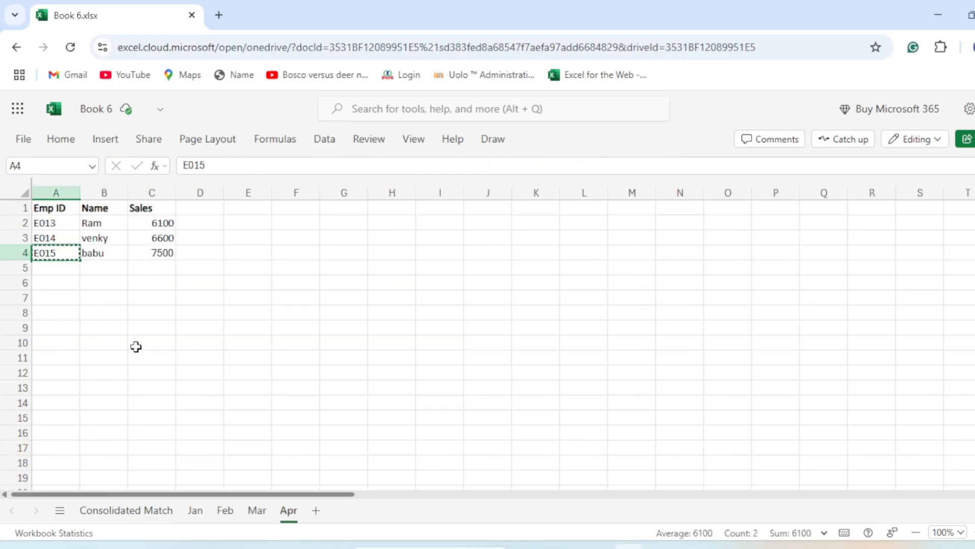
click(126, 510)
click(76, 484)
key(ctrl+v)
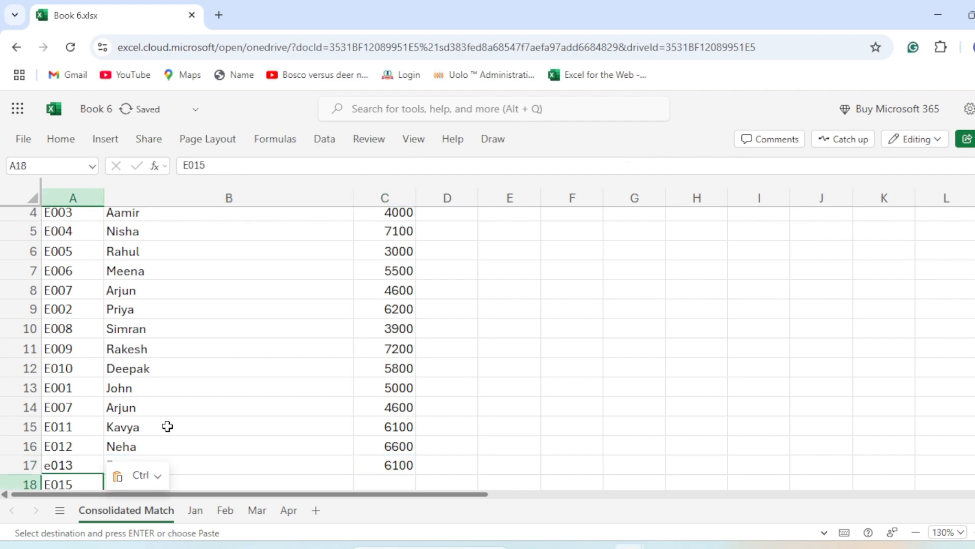
Step: Fill the XLOOKUP formula from row 17 down into B18:C18
scroll(167, 392, down, 3)
drag(142, 333, 381, 333)
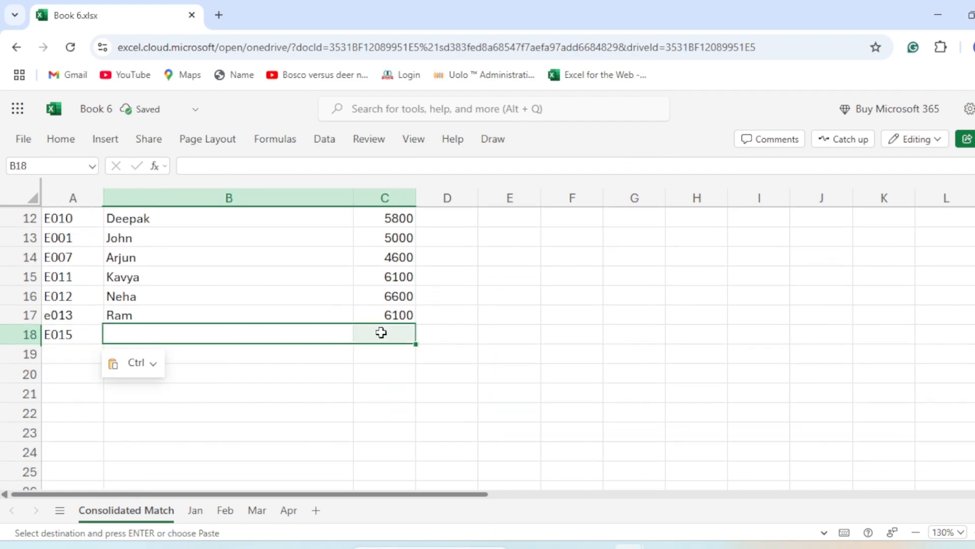
key(ctrl+d)
Step: Compare the name and sales returned in row 18 with the last employee record on the Apr sheet
click(178, 342)
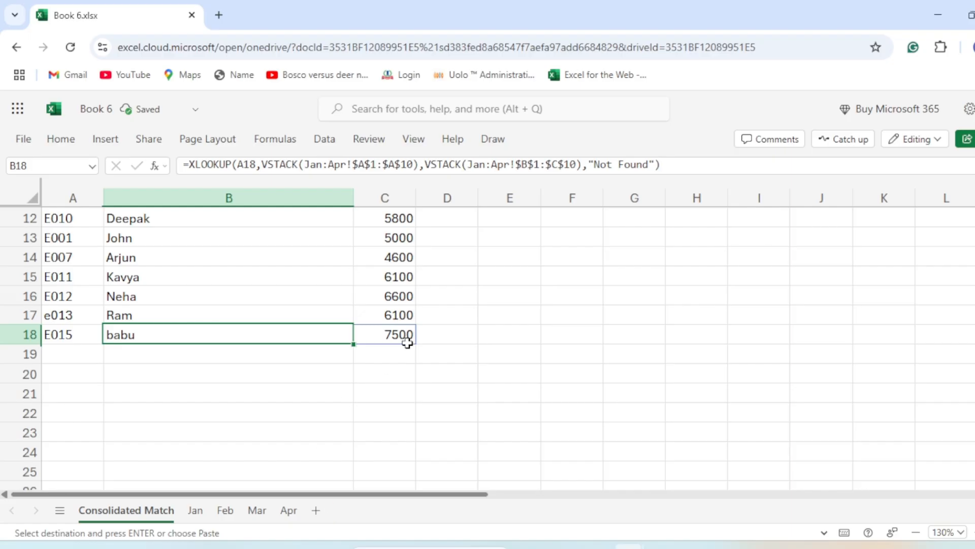
click(289, 510)
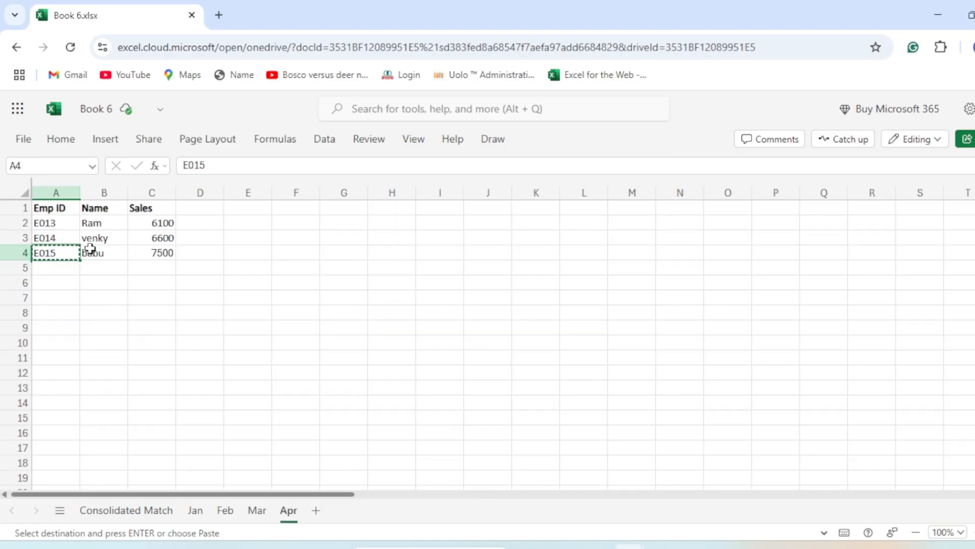
drag(89, 249, 163, 253)
click(126, 510)
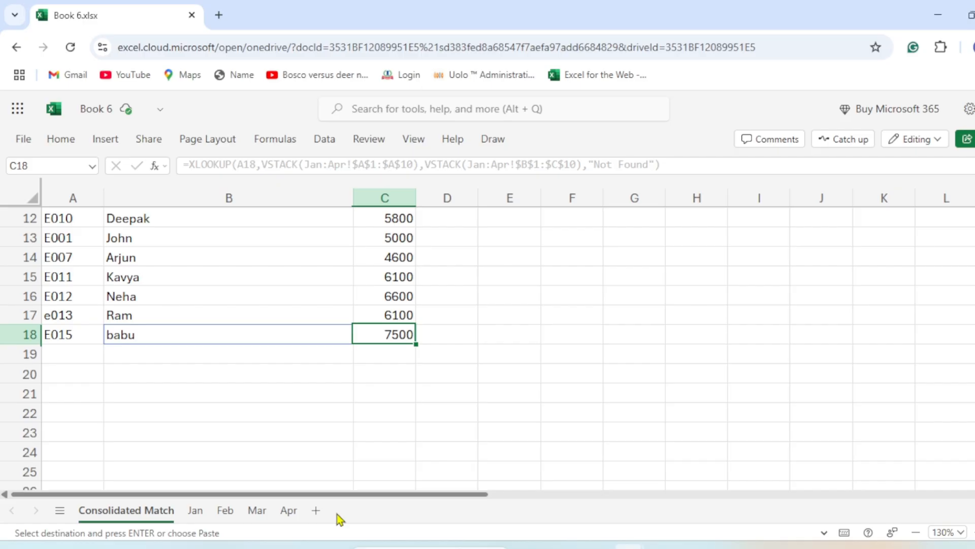
Step: Inspect the Jan:Apr sheet references in the B2 formula and leave it without editing
scroll(213, 311, up, 4)
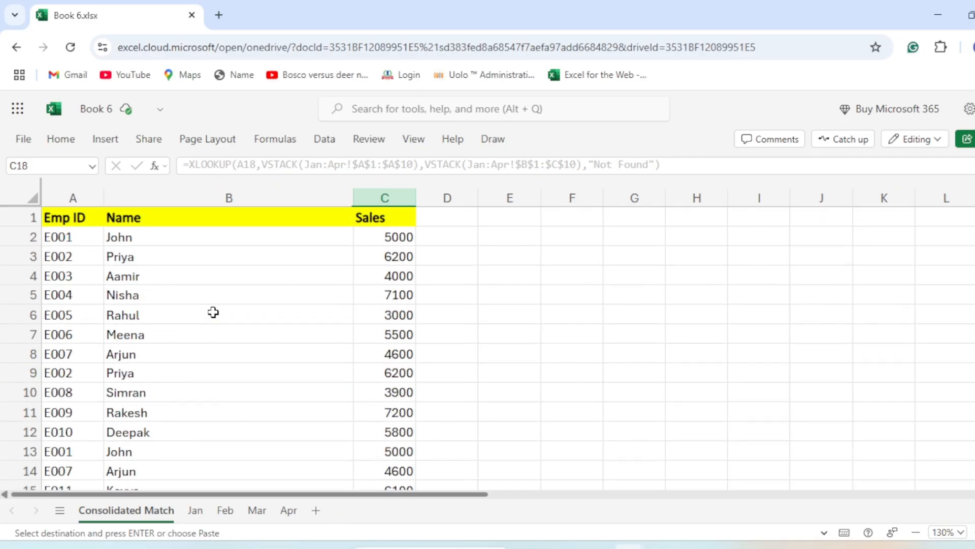
click(160, 239)
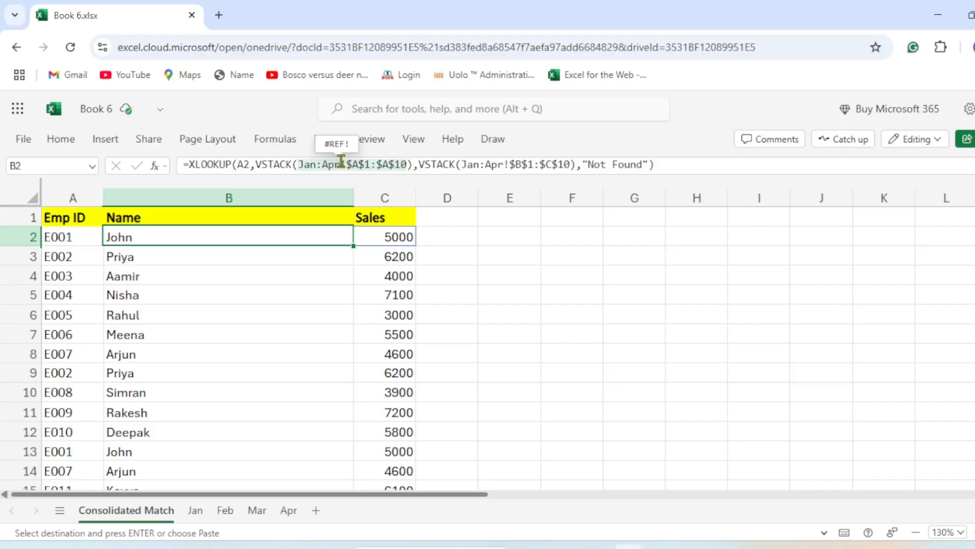
click(339, 164)
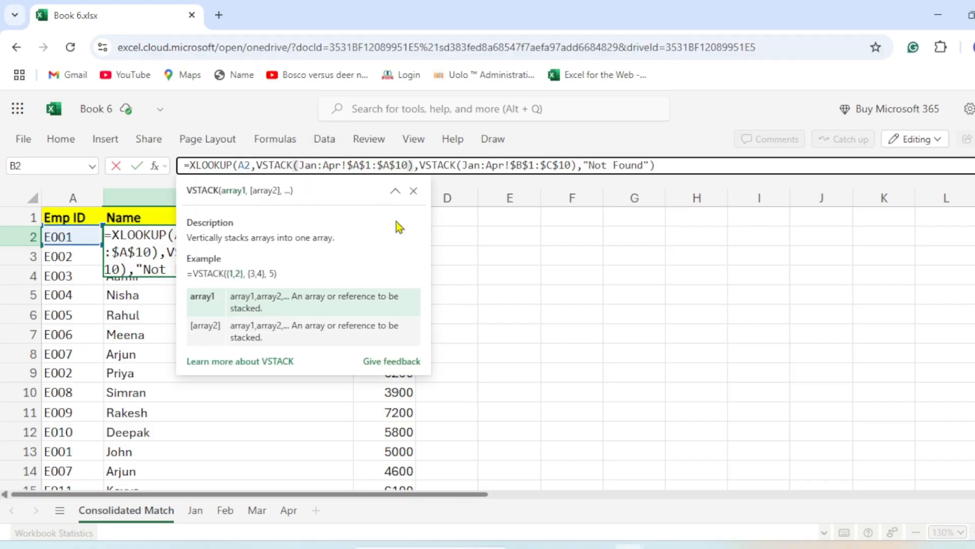
key(Escape)
key(Escape)
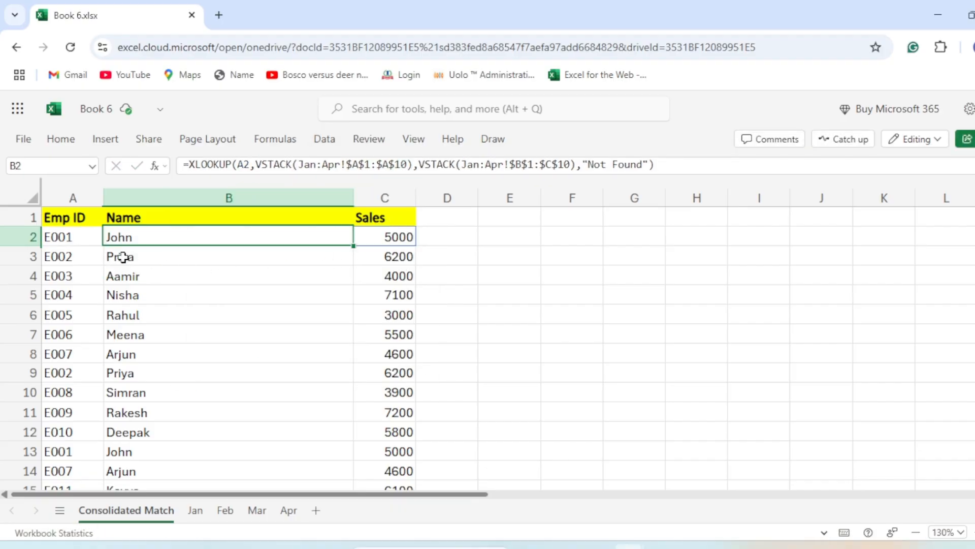